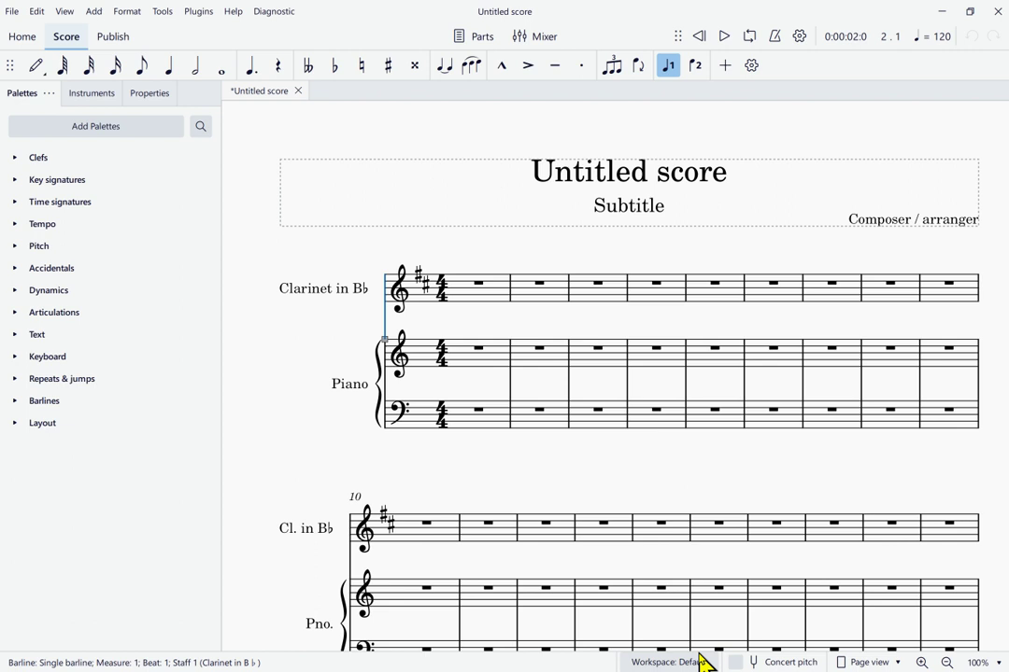
- Move the selection through the clarinet staff's clef, key signature and time signature to the first measure's rest, and save the score
key(alt+Right)
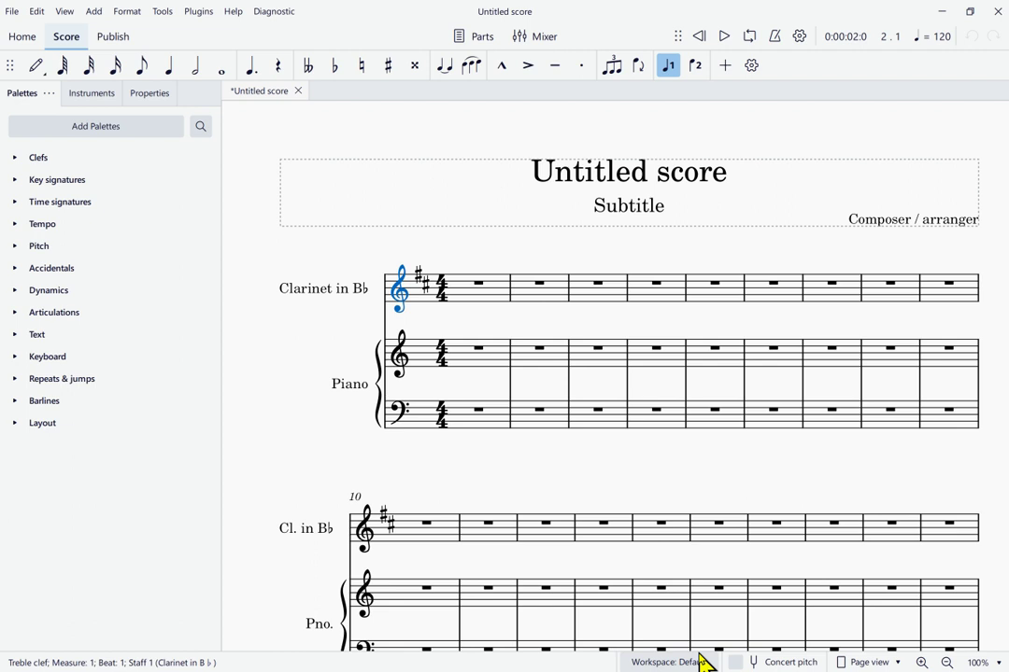
key(alt+Right)
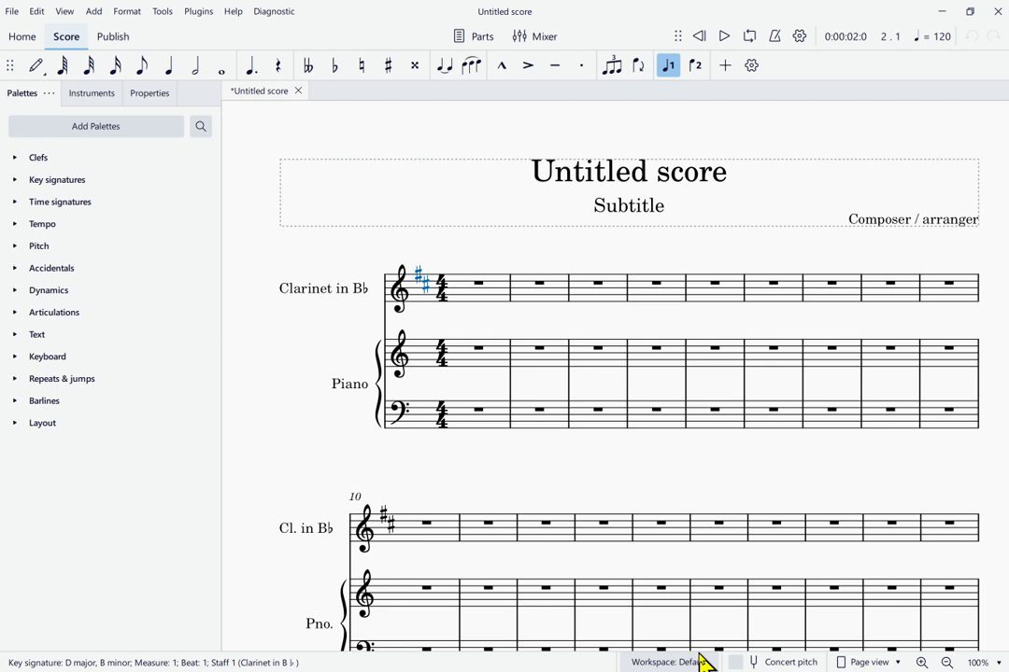
key(alt+Right)
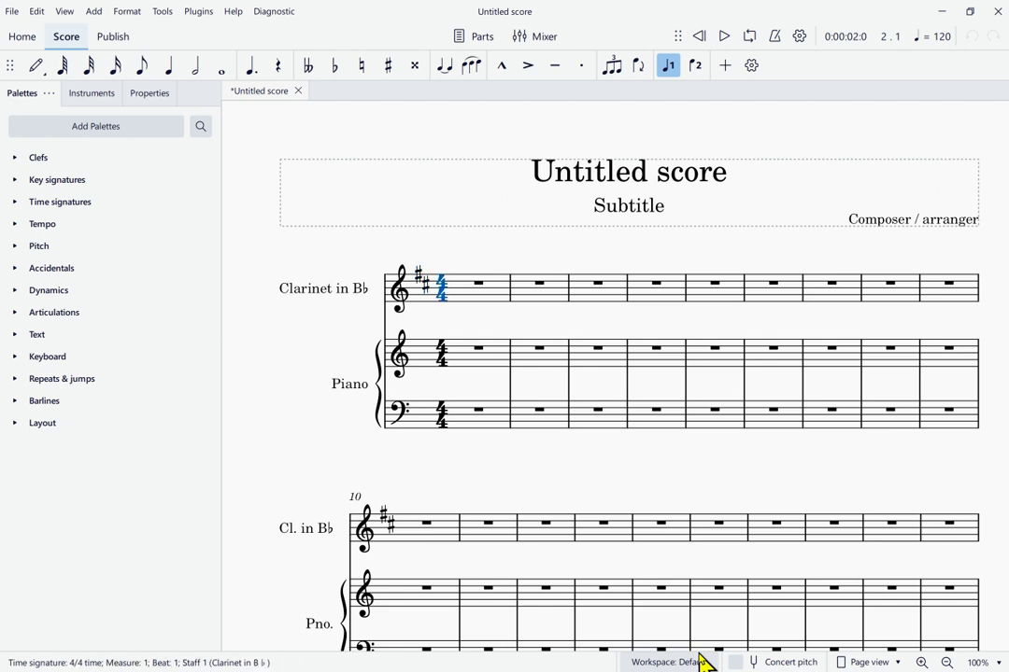
key(alt+Right)
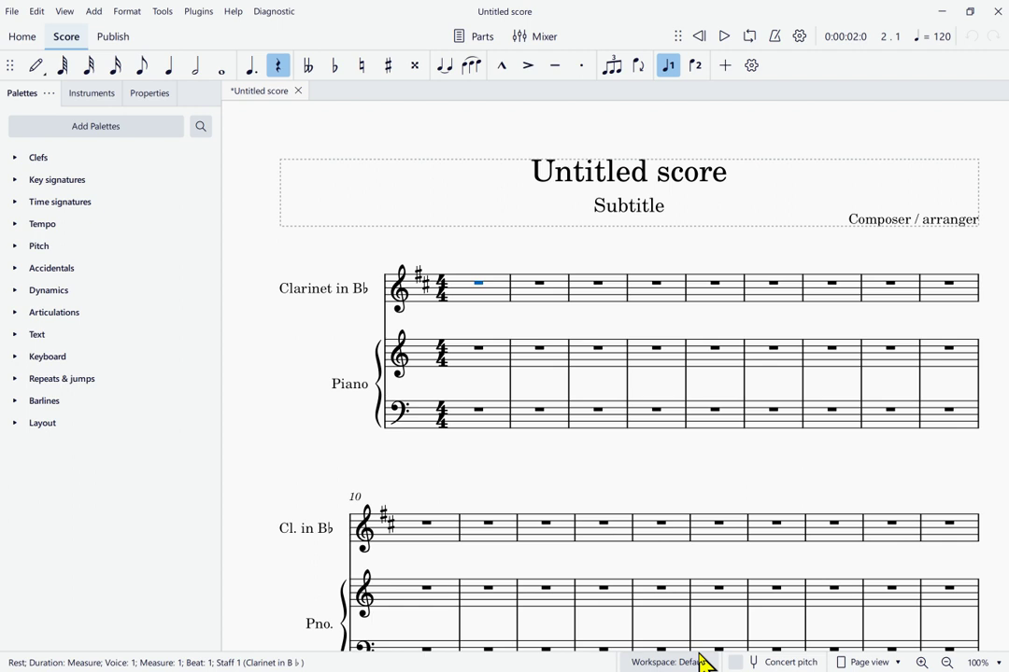
key(ctrl+s)
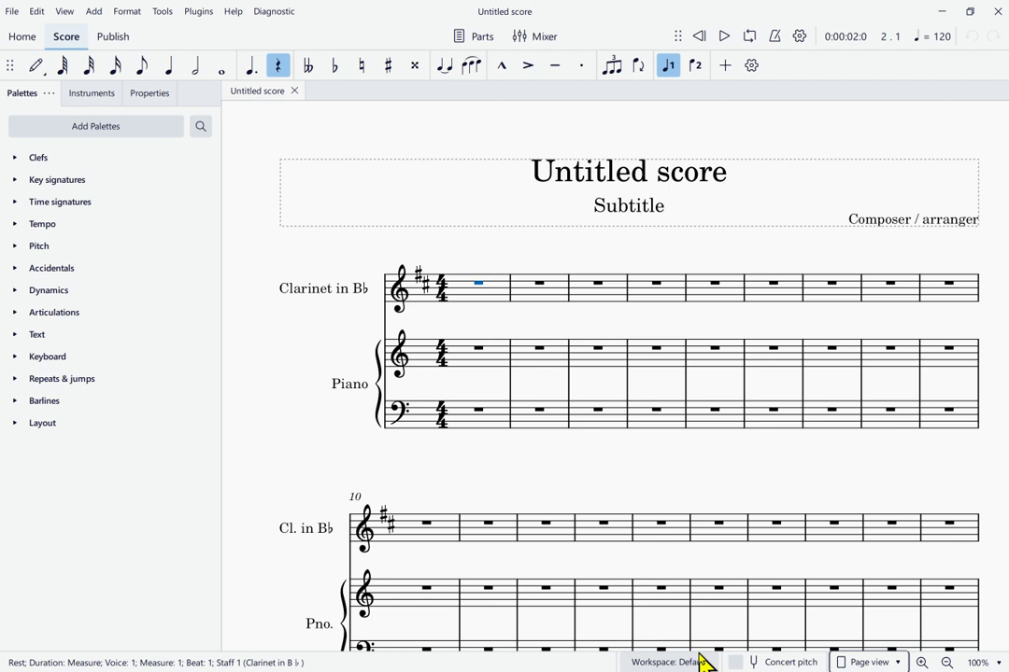
- Review the Home, Score and Publish page switches and the Parts and Mixer controls by moving the keyboard focus through them
key(Tab)
key(Tab)
key(Tab)
key(Escape)
key(Tab)
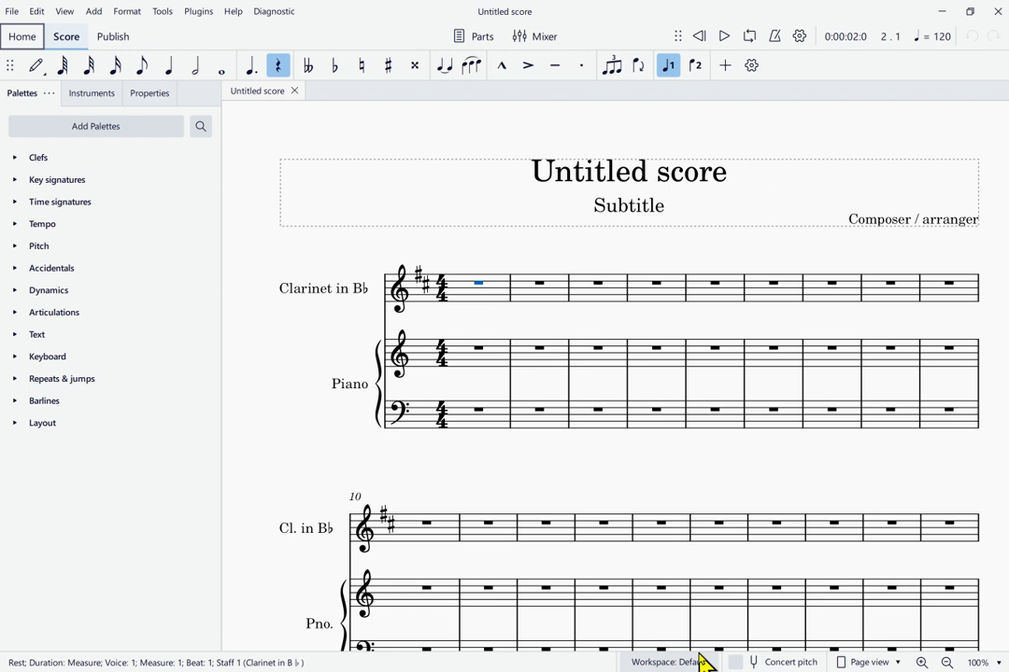
key(Right)
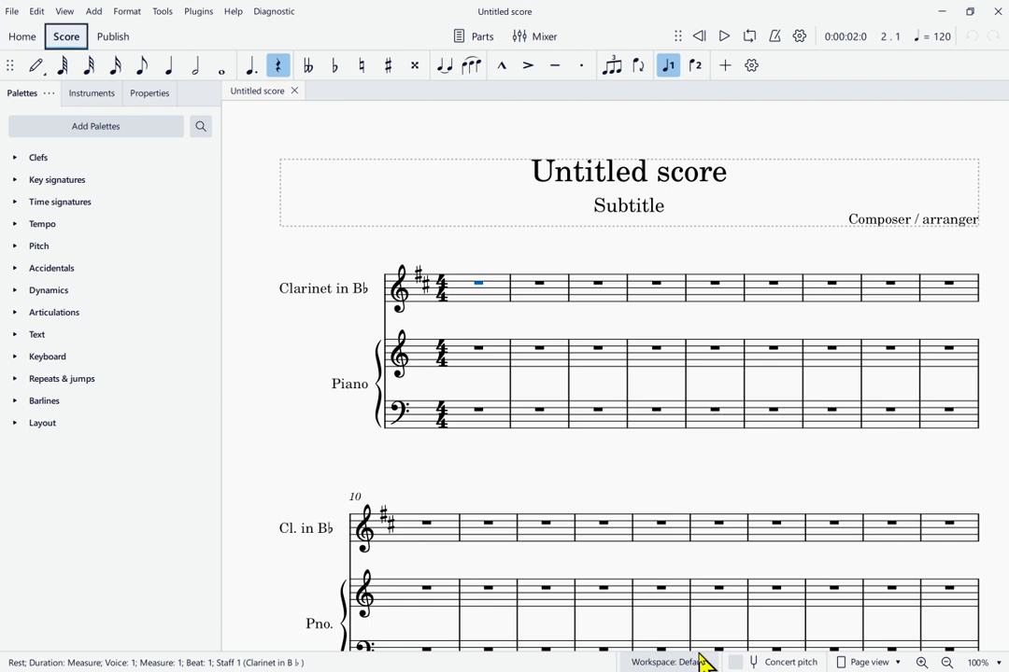
key(Right)
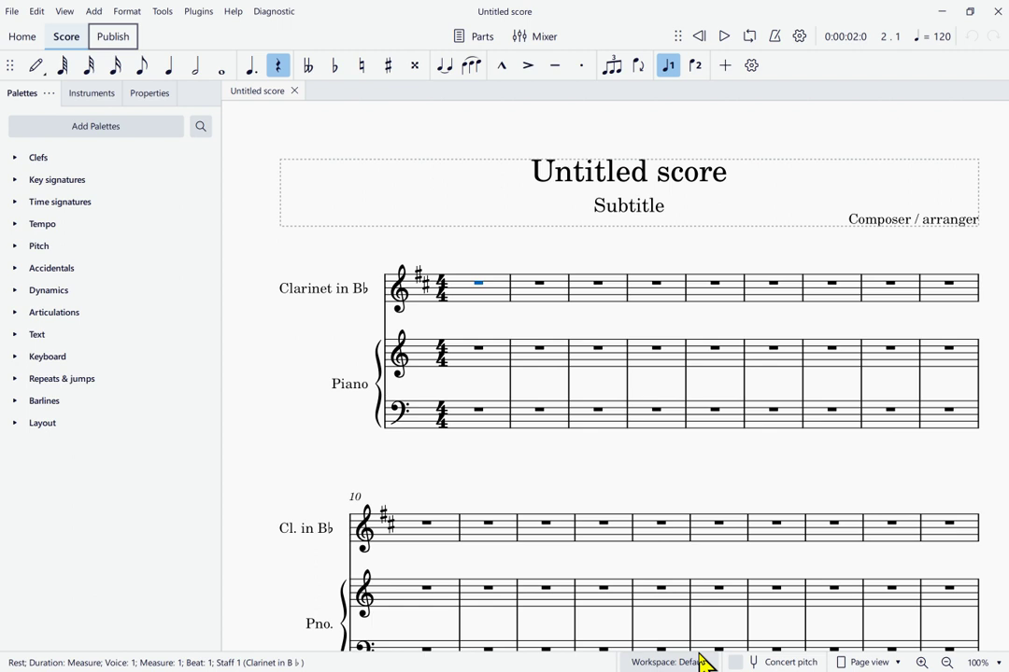
key(Tab)
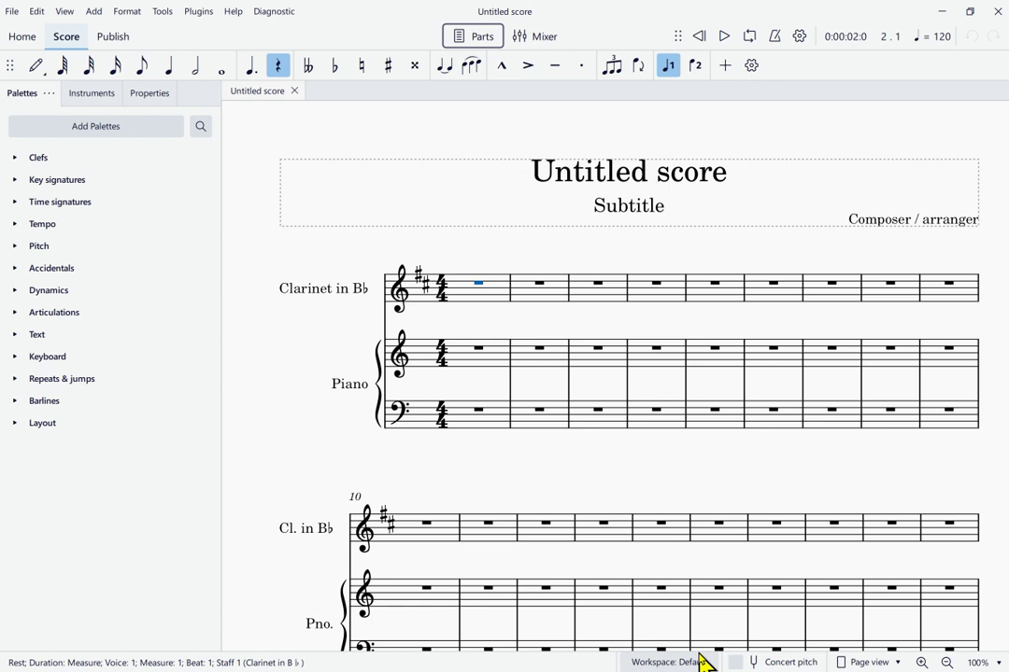
key(Right)
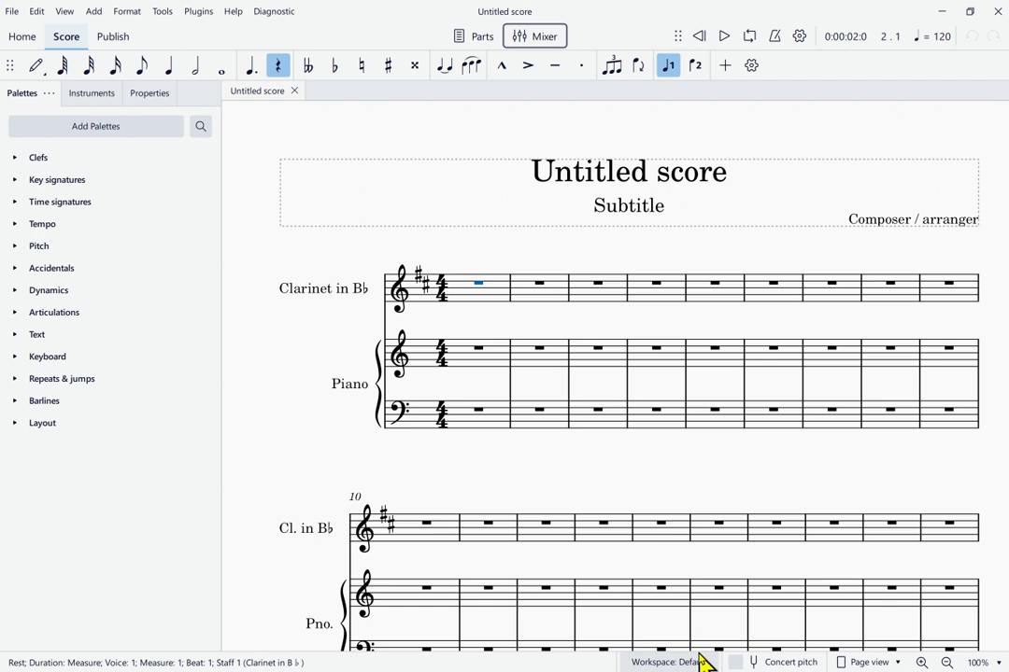
- Examine the playback controls one after another with the keyboard focus, continuing to the start of the note input tools
key(Tab)
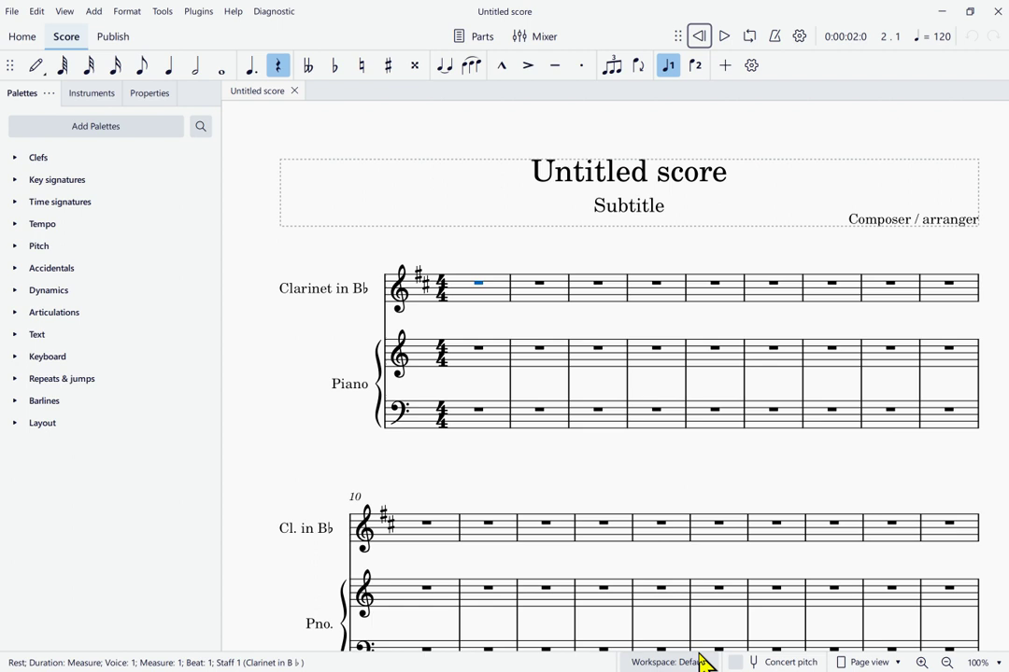
key(Tab)
key(Tab)
key(Tab)
key(Tab)
key(Tab)
key(Tab)
- Examine the note input tools for durations, augmentation dot, rest and accidentals, starting from the 64th note
key(Right)
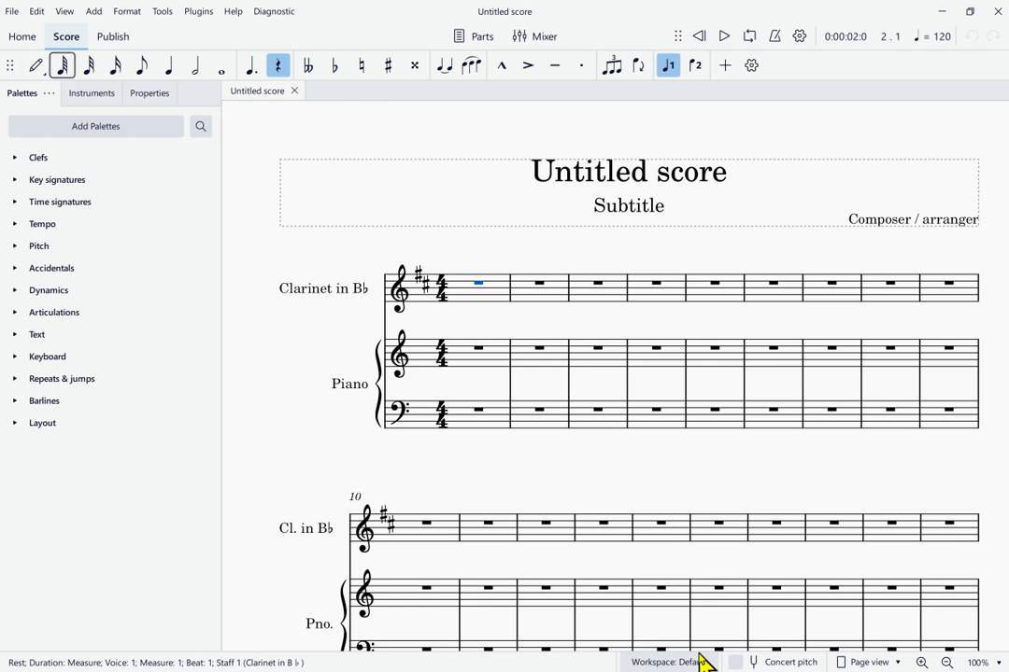
key(Right)
key(Right)
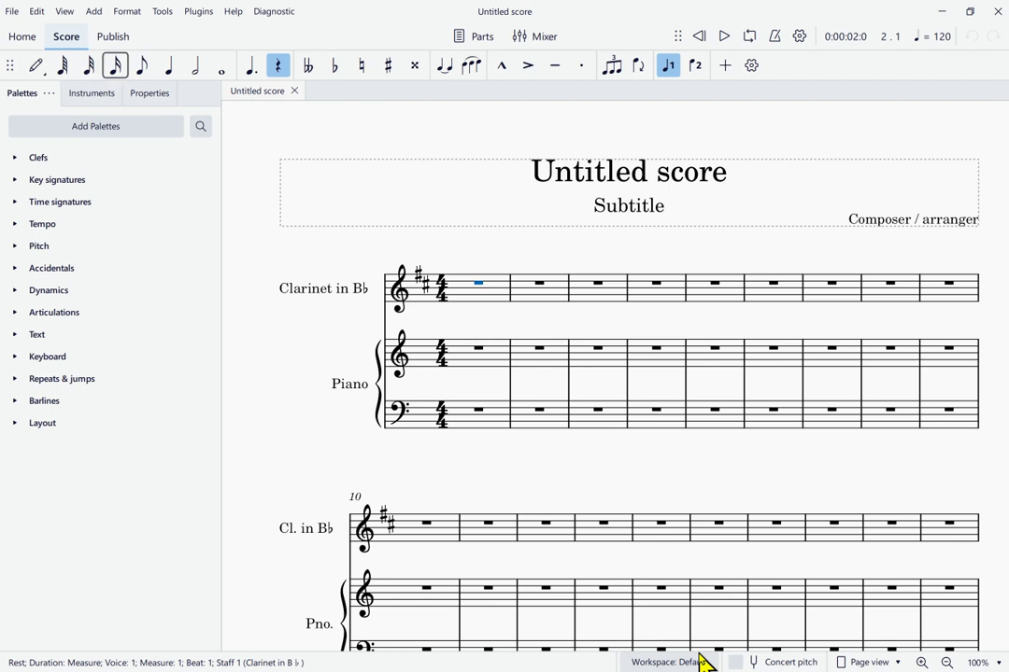
key(Right)
key(Right)
key(Right)
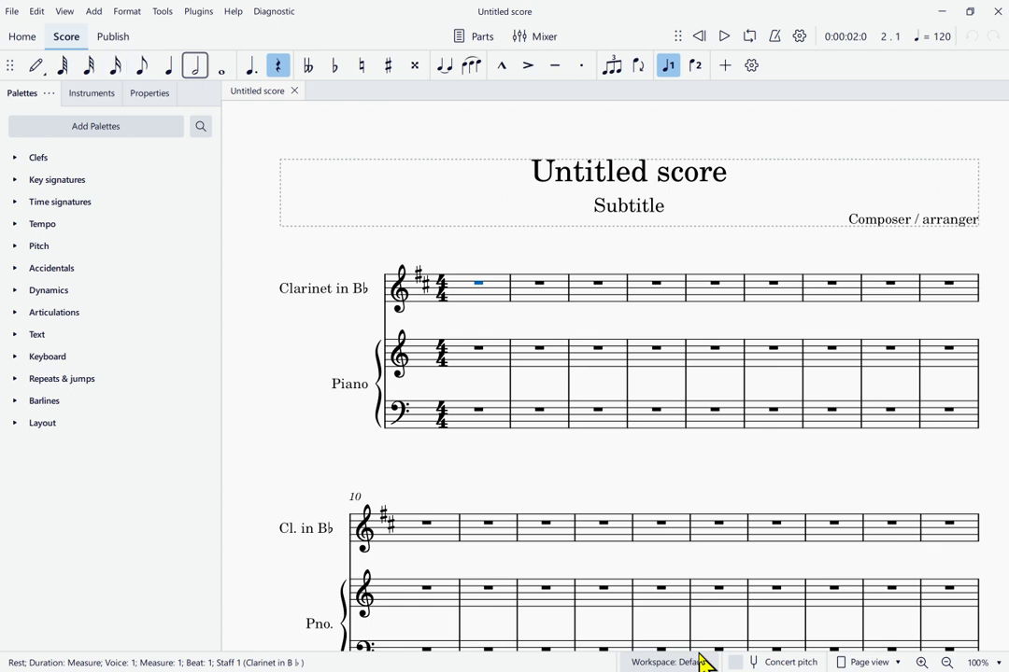
key(Right)
key(Right)
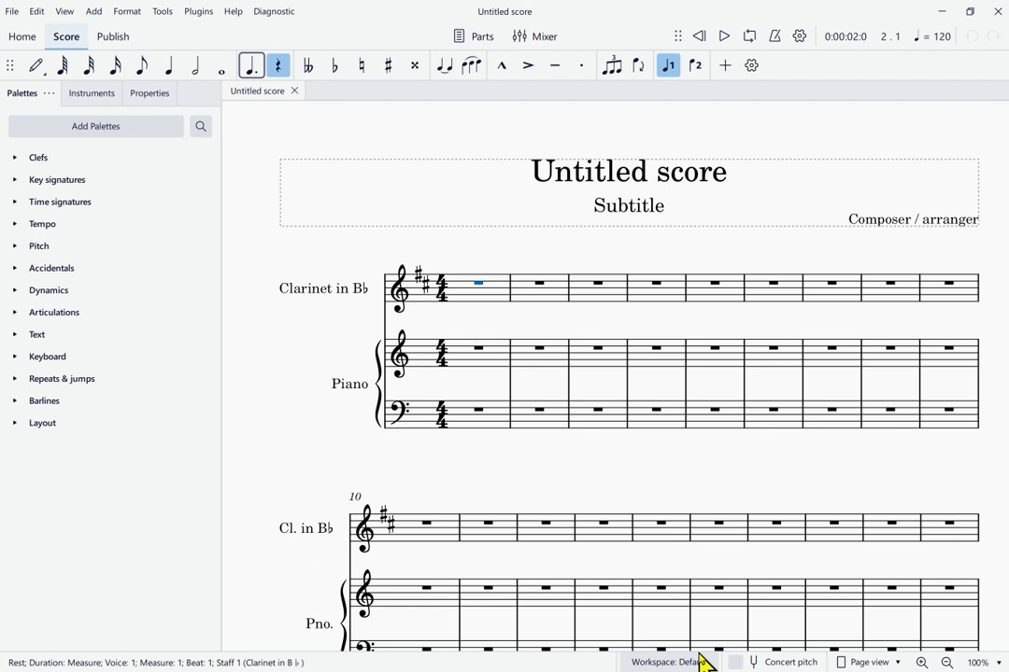
key(Right)
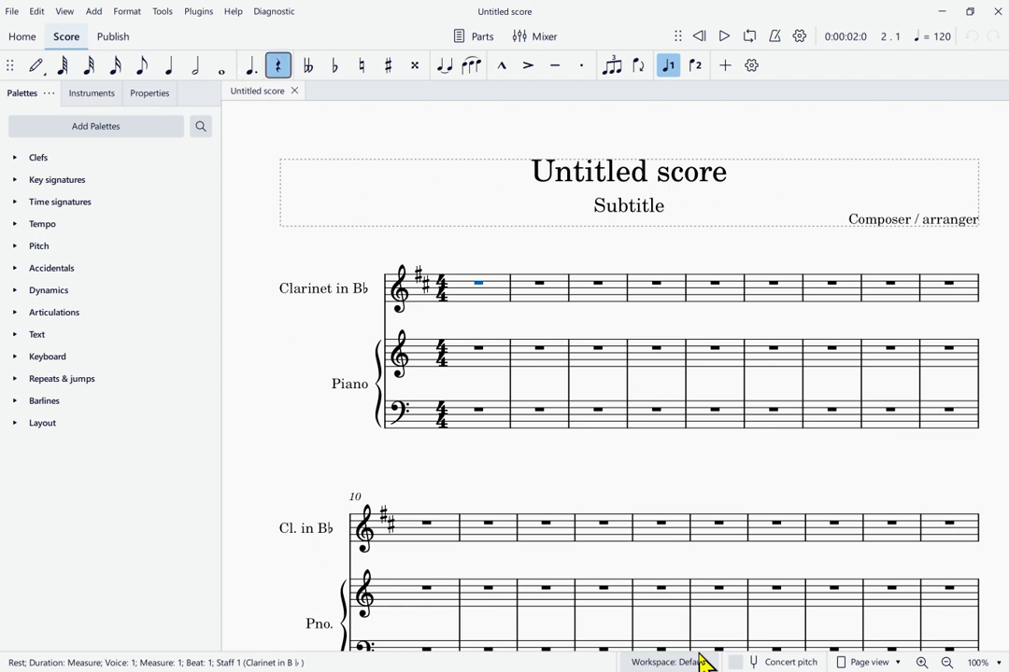
key(Right)
key(Right)
key(Right)
key(Right)
- Examine the remaining note input tools: tie, slur, articulations, tuplet, voices, the add options and the toolbar customisation
key(Right)
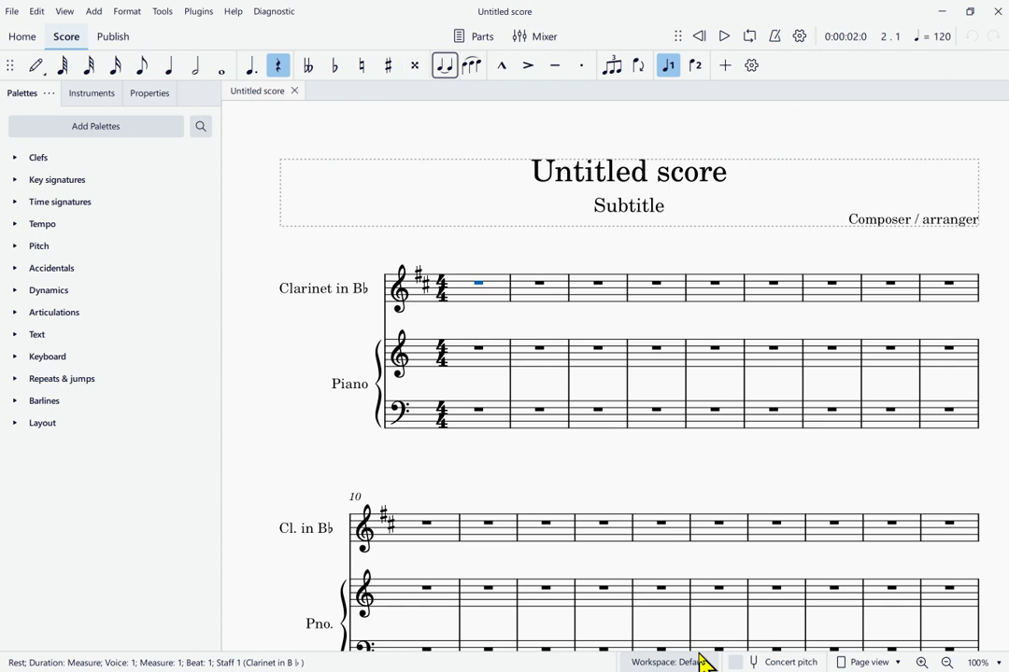
key(Right)
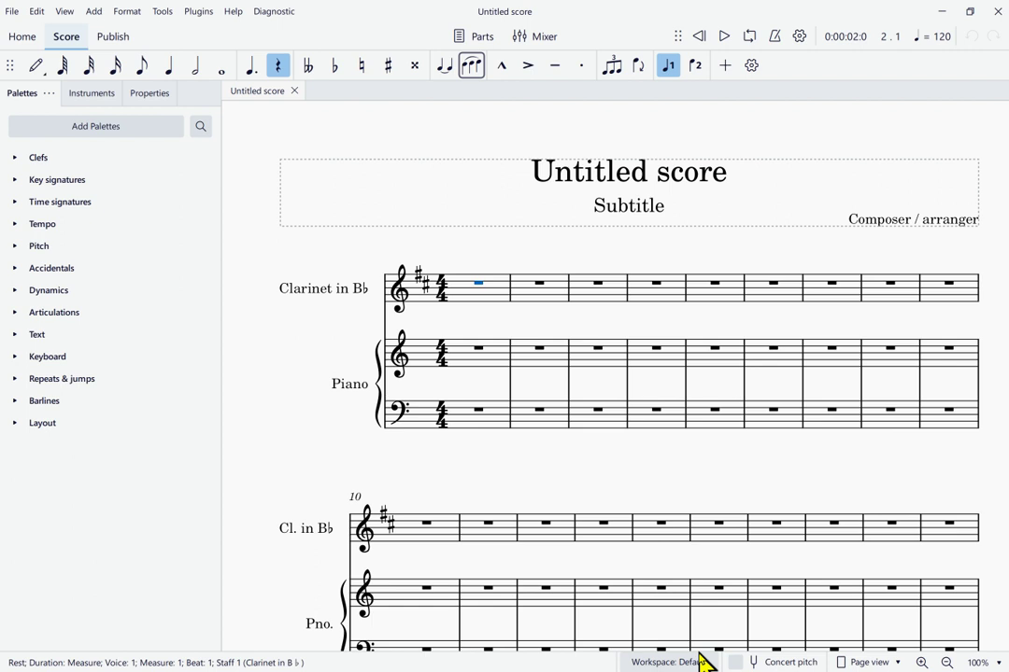
key(Right)
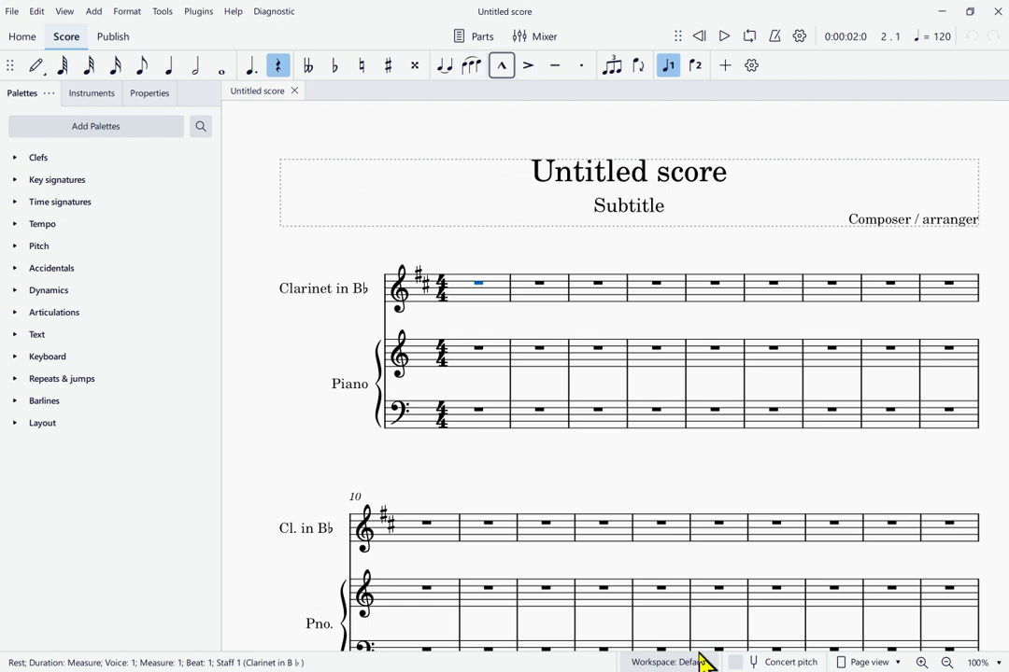
key(Right)
key(Right)
key(Right)
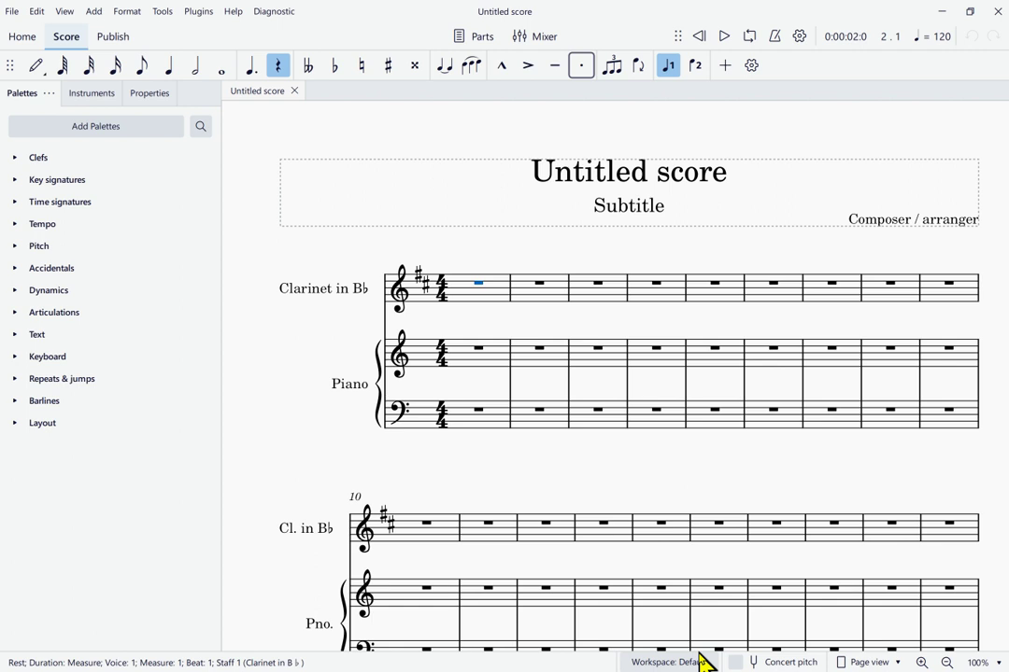
key(Right)
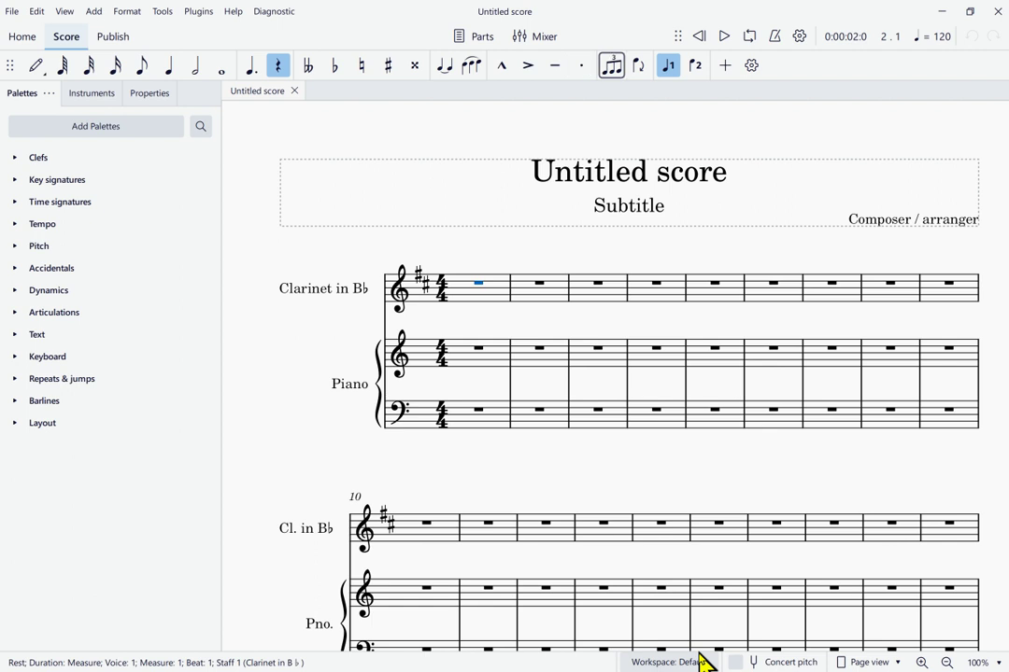
key(Right)
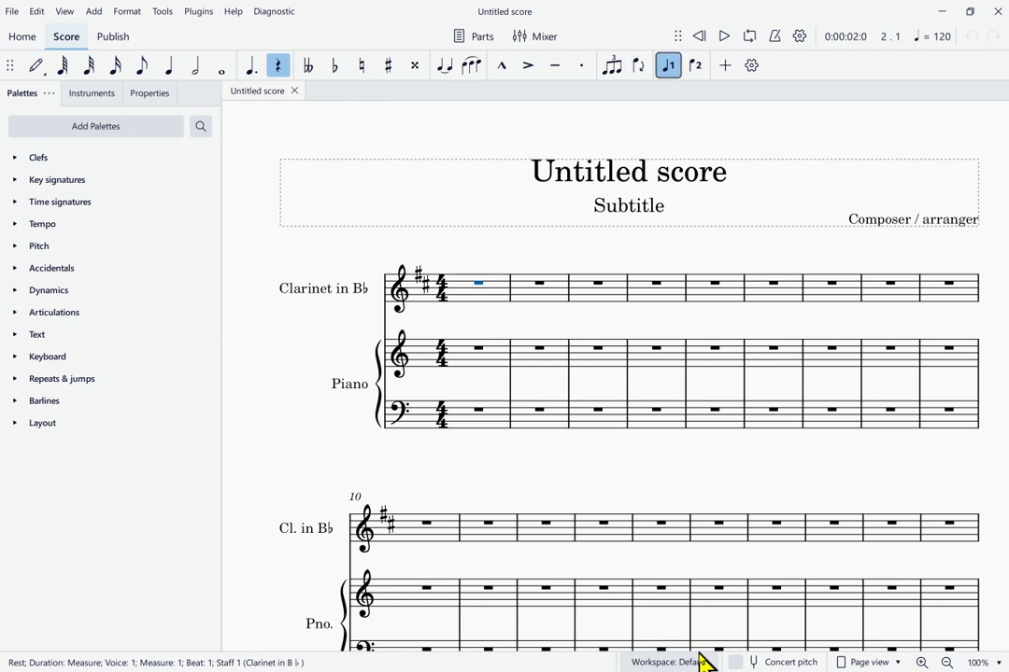
key(Right)
key(Tab)
key(Tab)
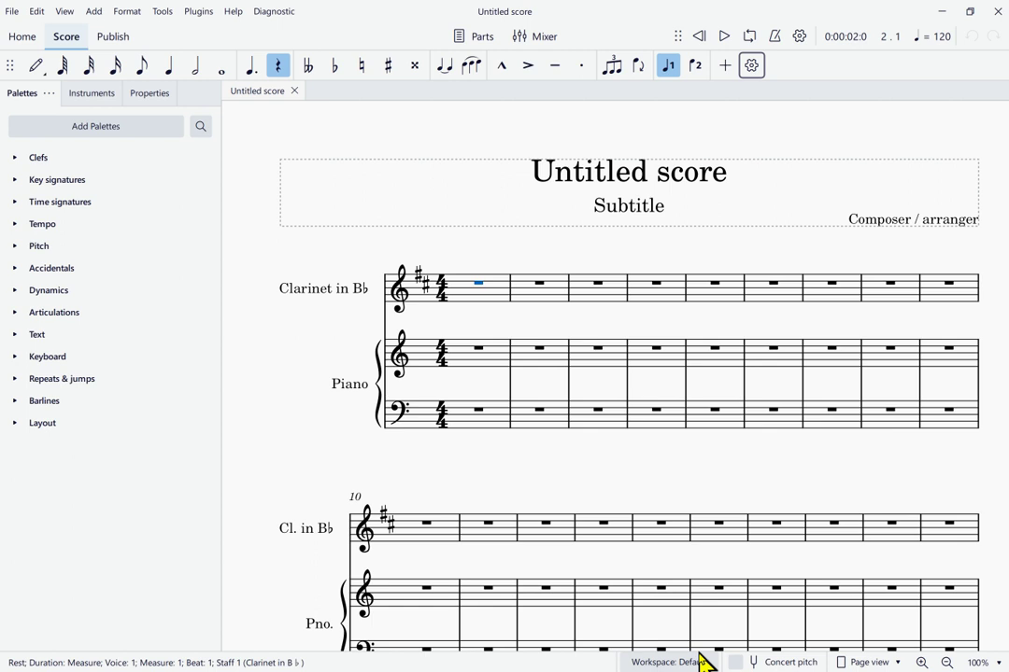
- Move the keyboard focus through Palettes, its options, Instruments and Properties to Add Palettes
key(Tab)
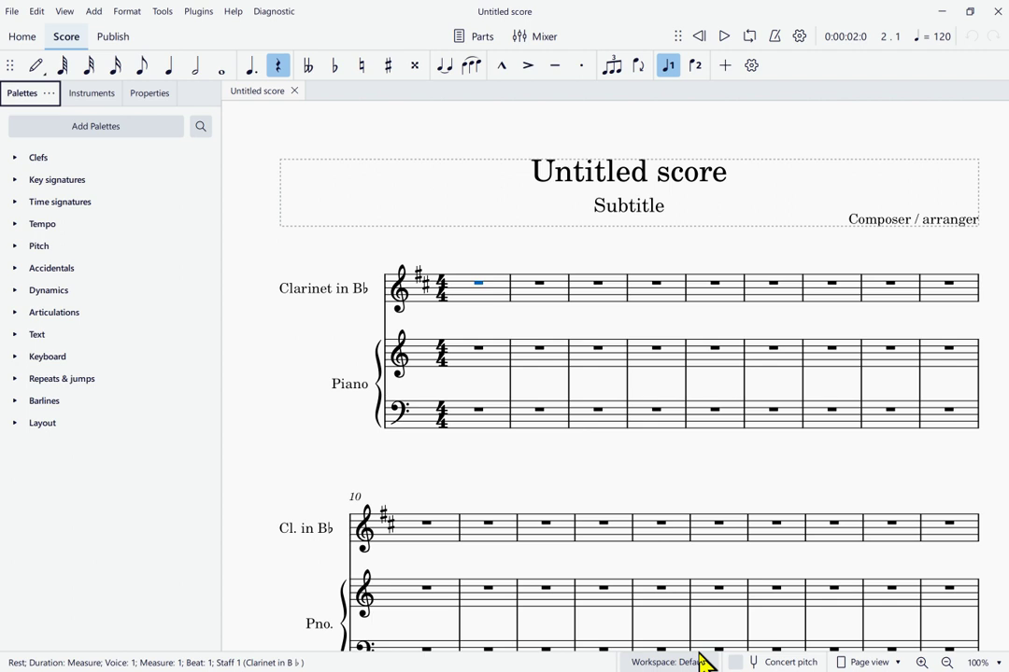
key(Tab)
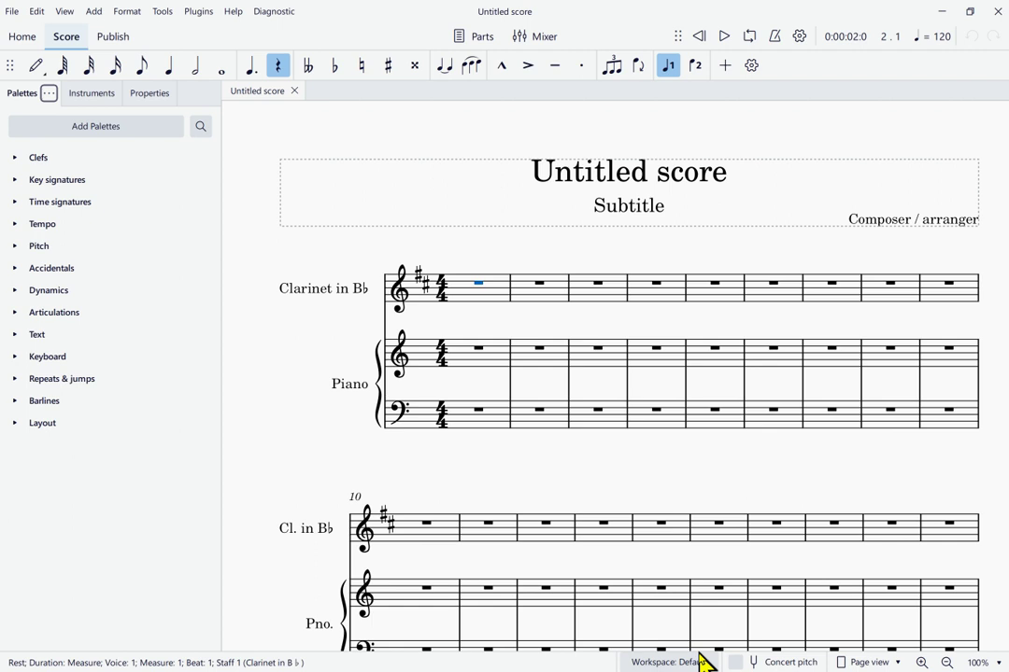
key(Tab)
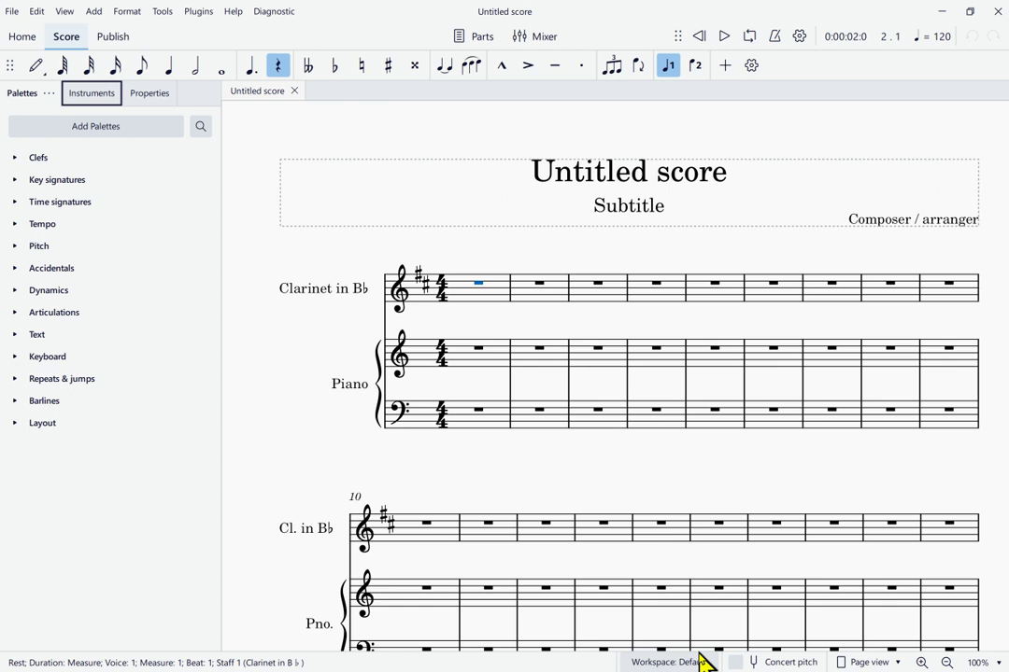
key(Right)
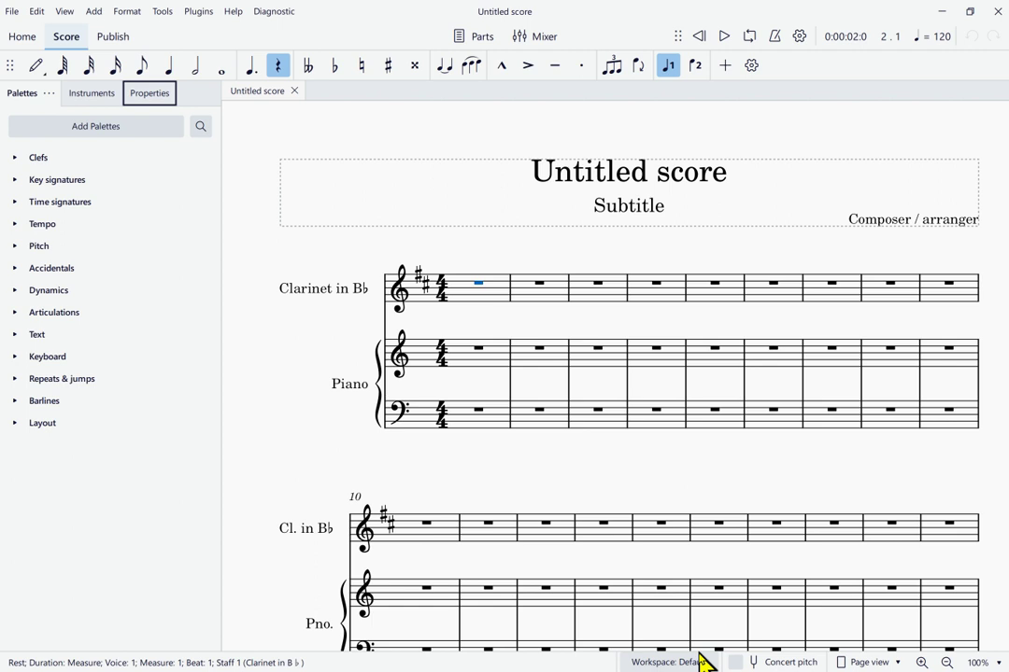
key(Tab)
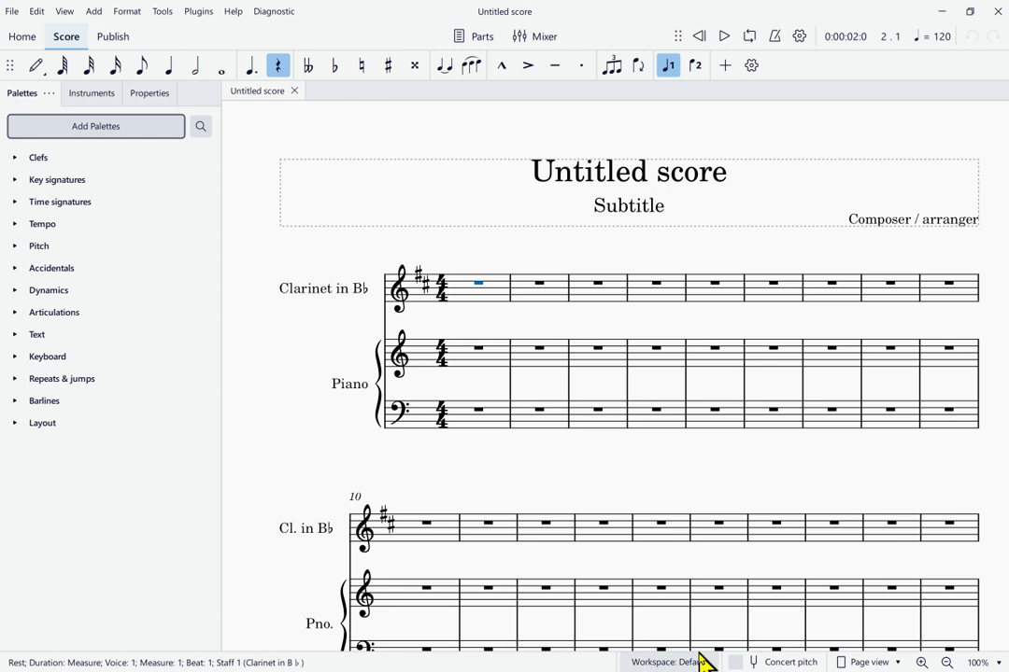
- Browse the palette list from Clefs to Time signatures, go to the last palette, Layout, and return the focus to the palette search
key(Tab)
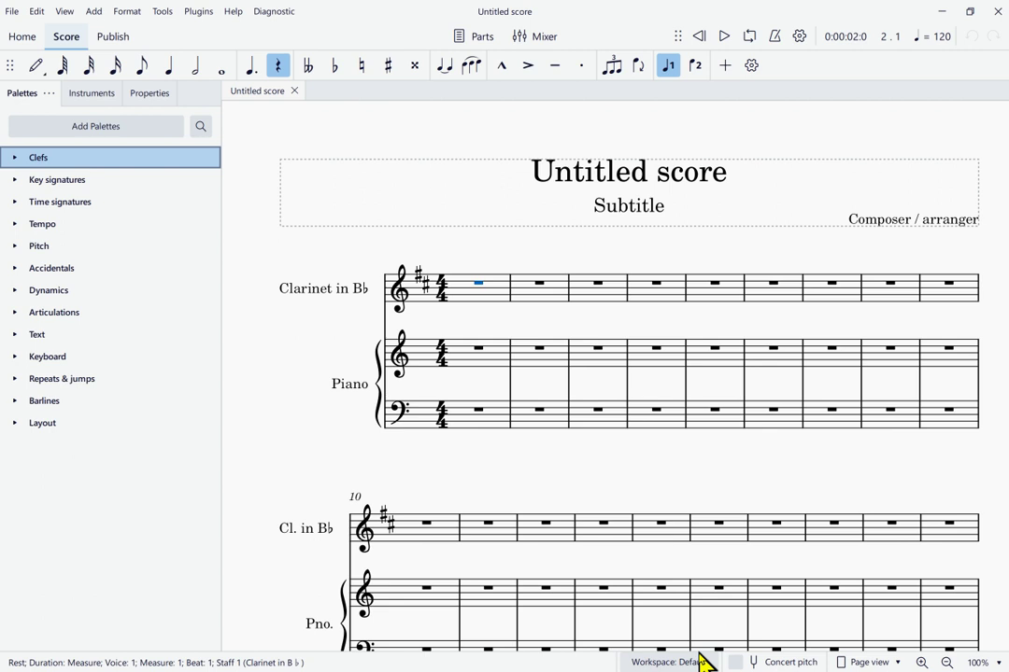
key(Down)
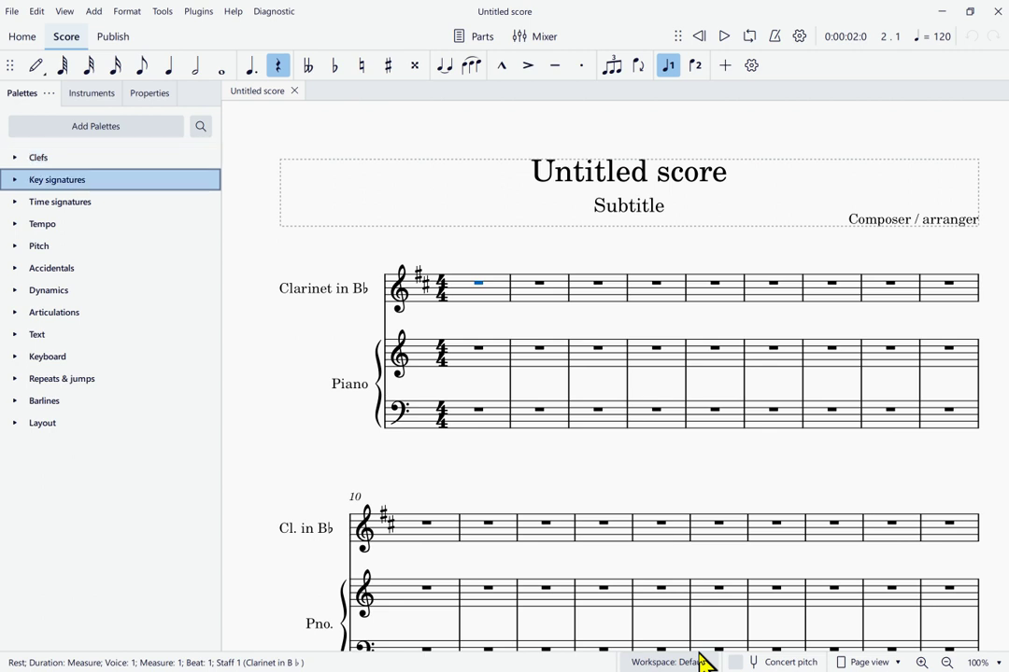
key(Down)
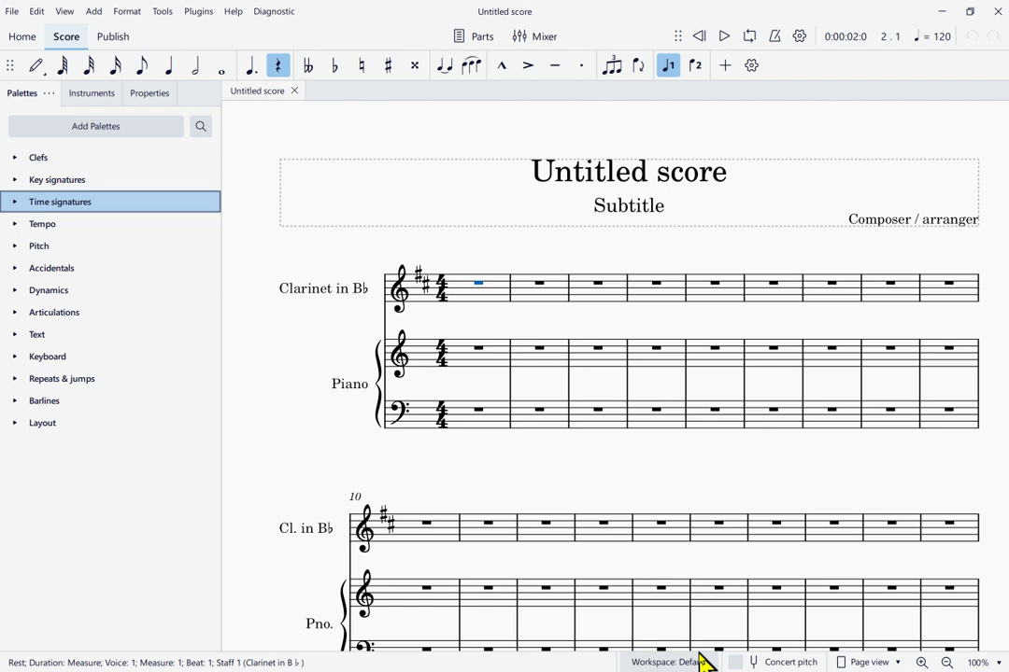
key(Up)
key(Up)
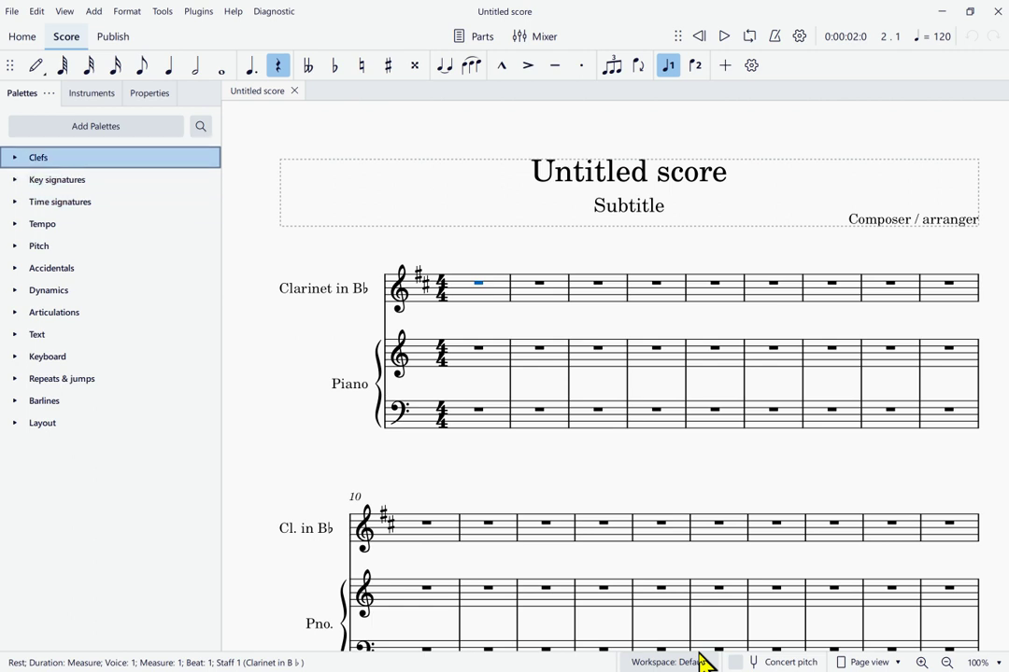
key(End)
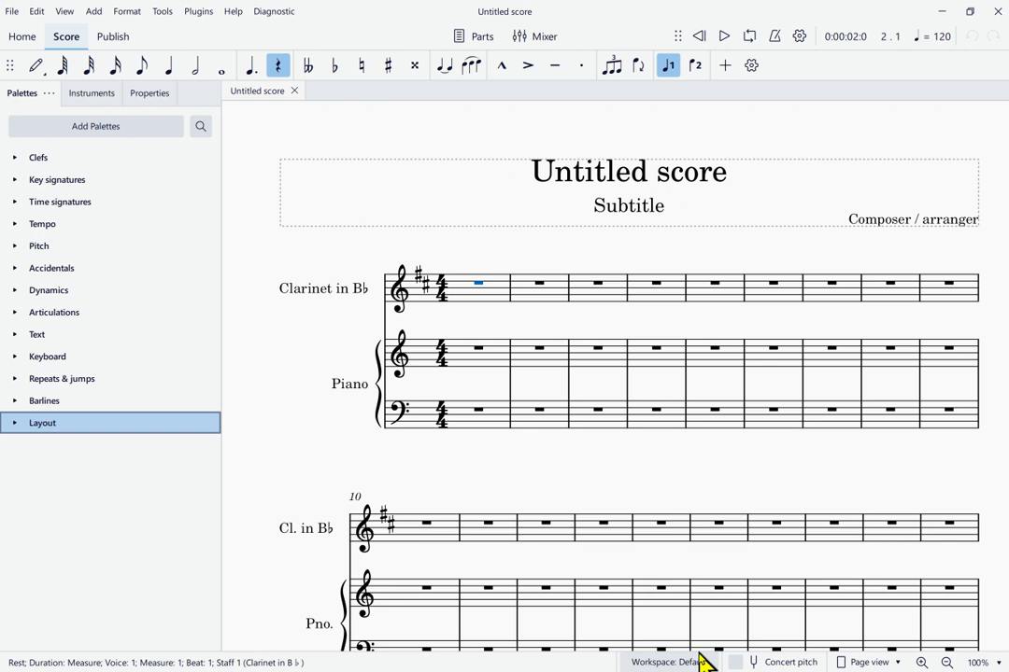
key(shift+Tab)
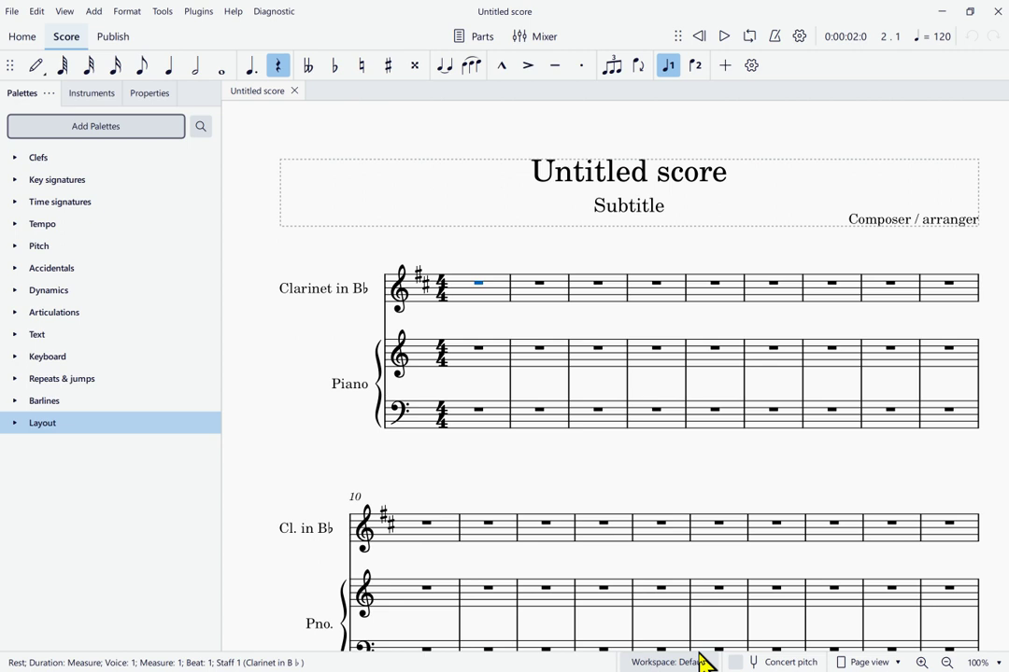
key(Tab)
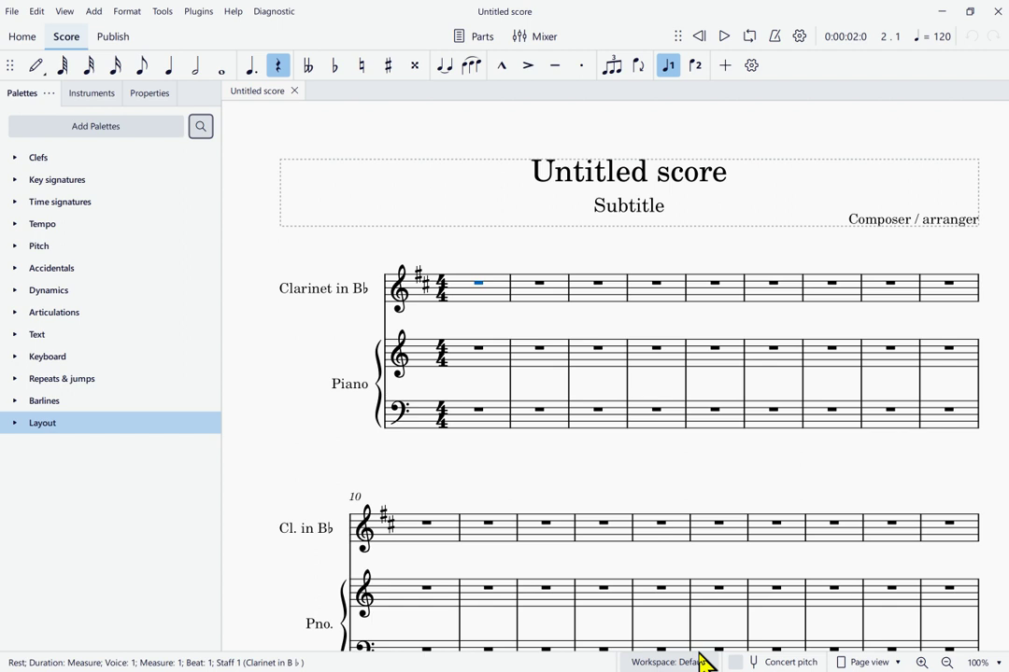
- Search all palettes for "mf" and bring the keyboard focus to the Dynamics palette in the results
key(ctrl+F9)
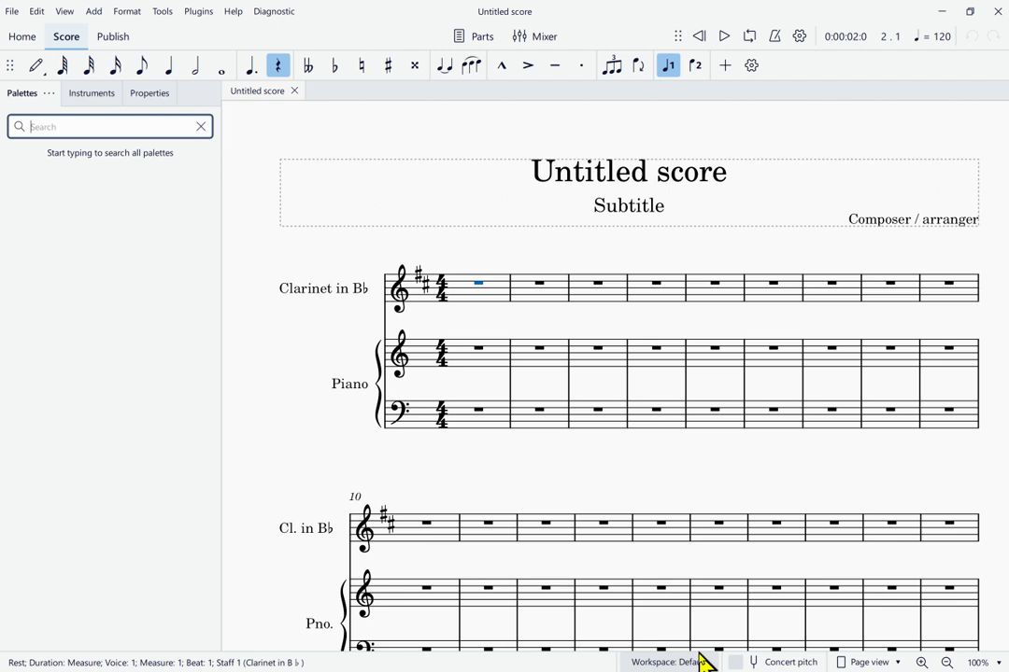
text(mf)
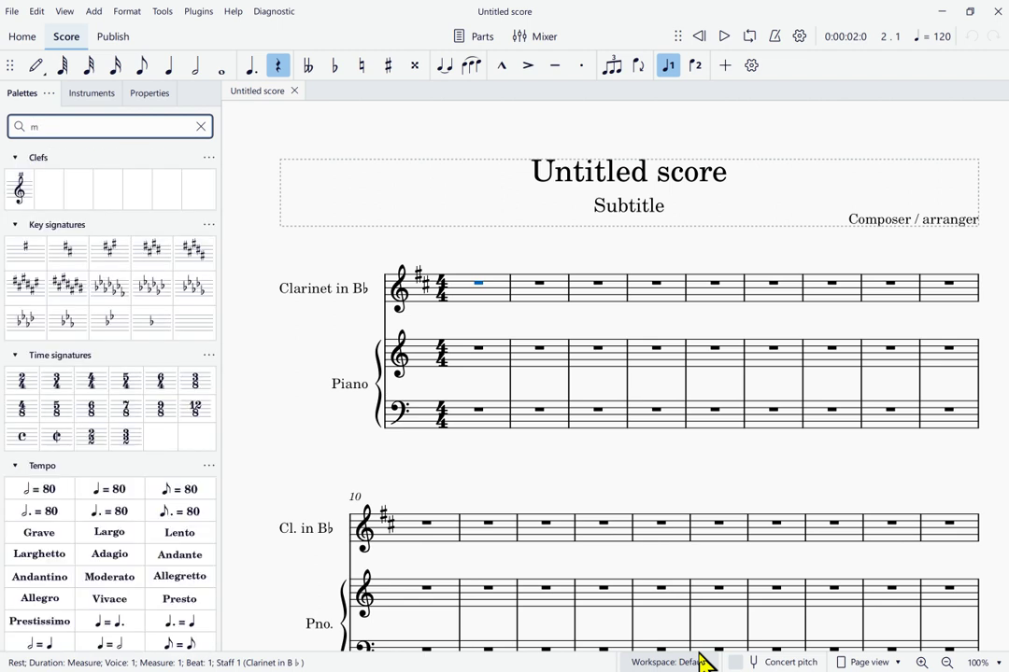
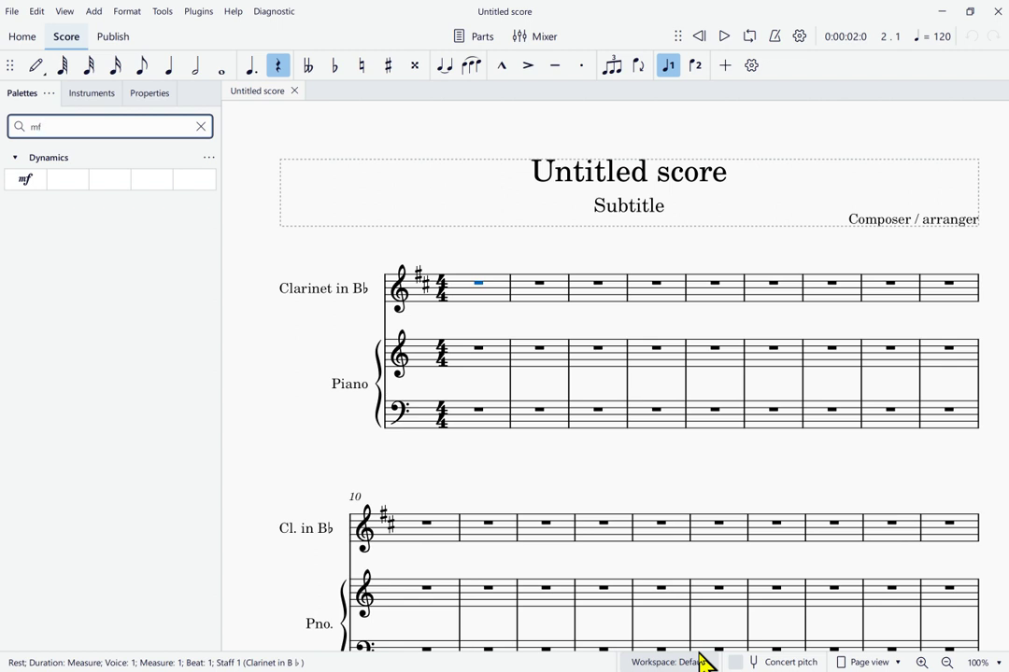
key(Tab)
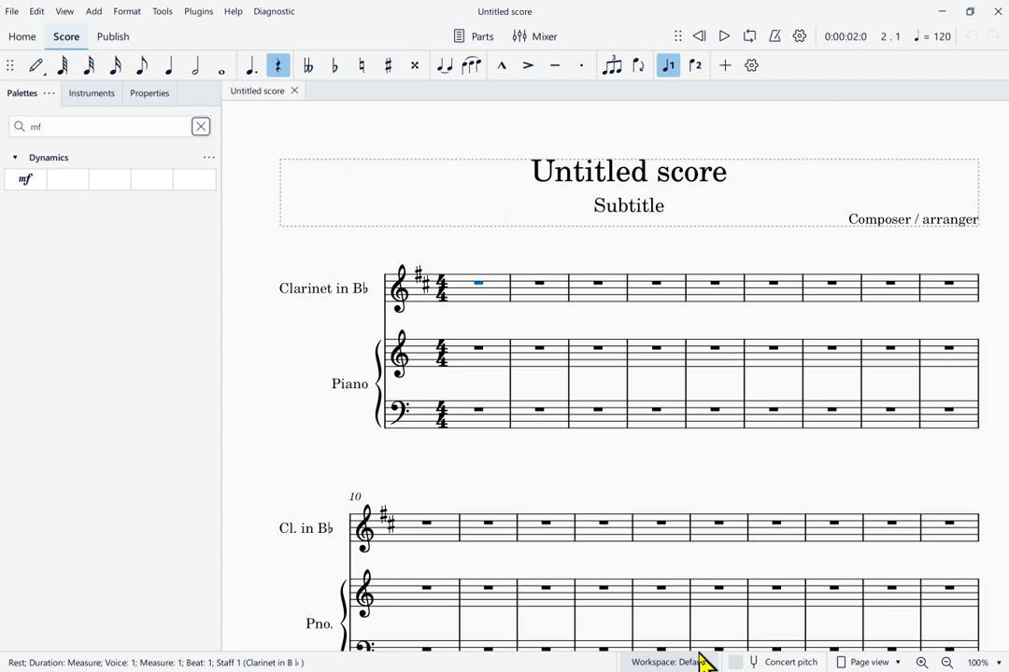
key(shift+Tab)
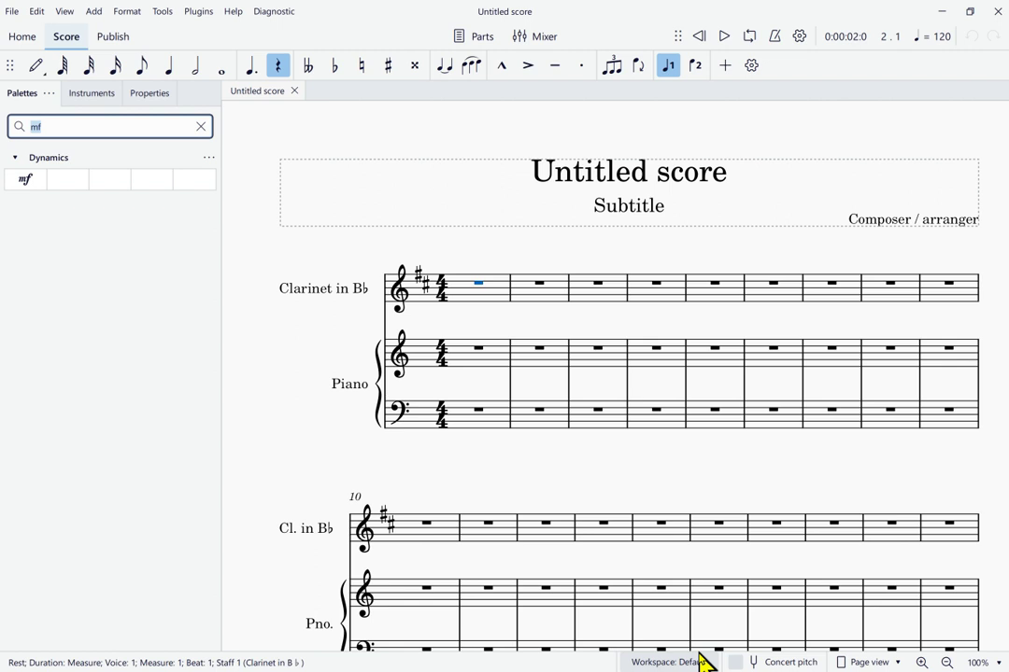
key(Tab)
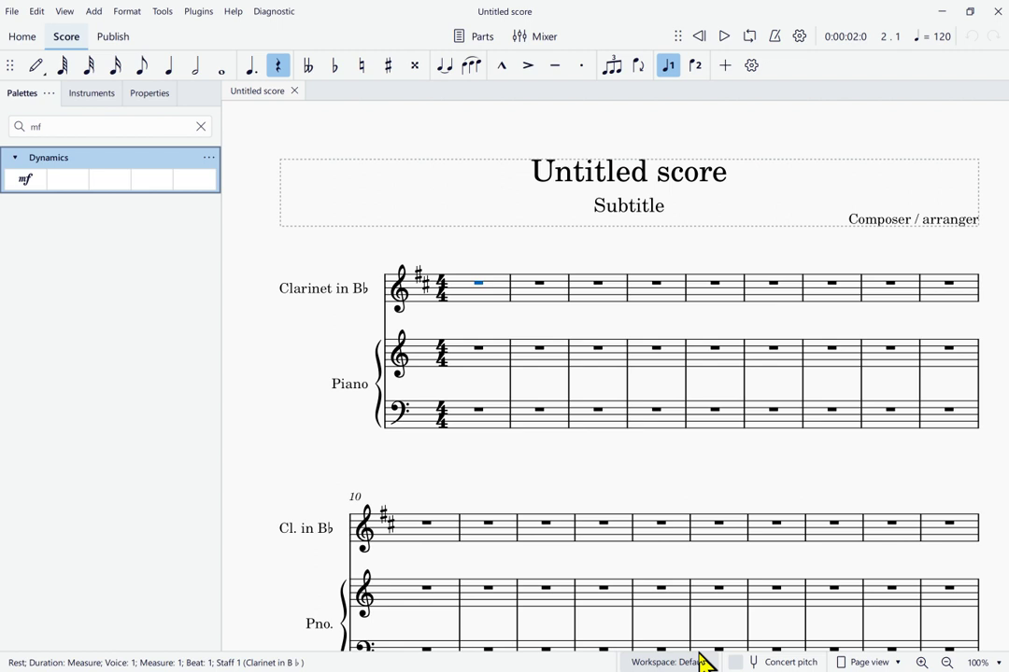
key(Tab)
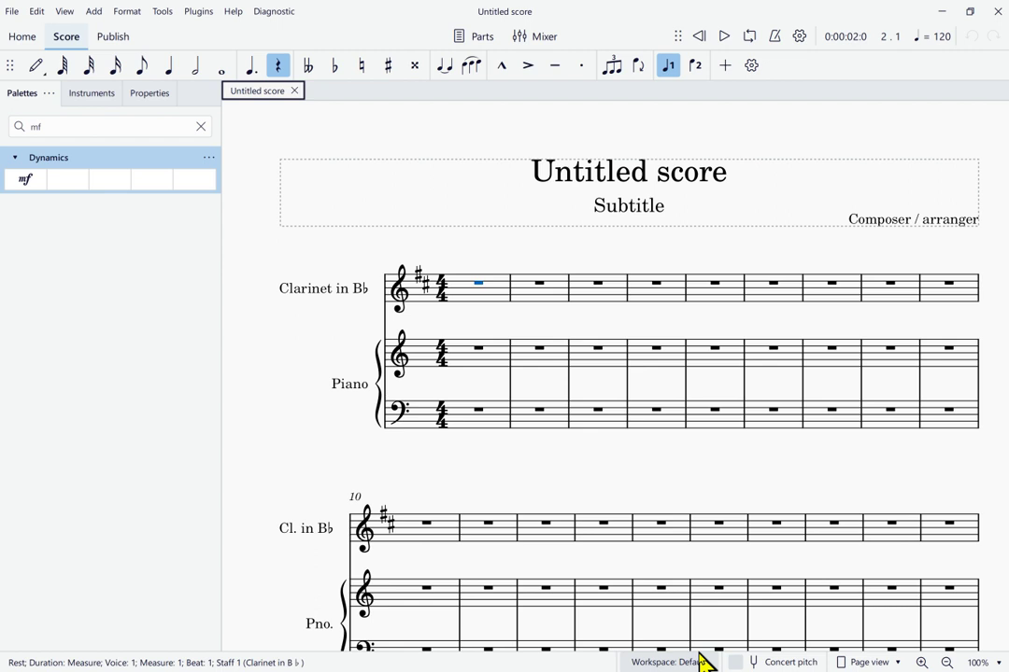
key(shift+Tab)
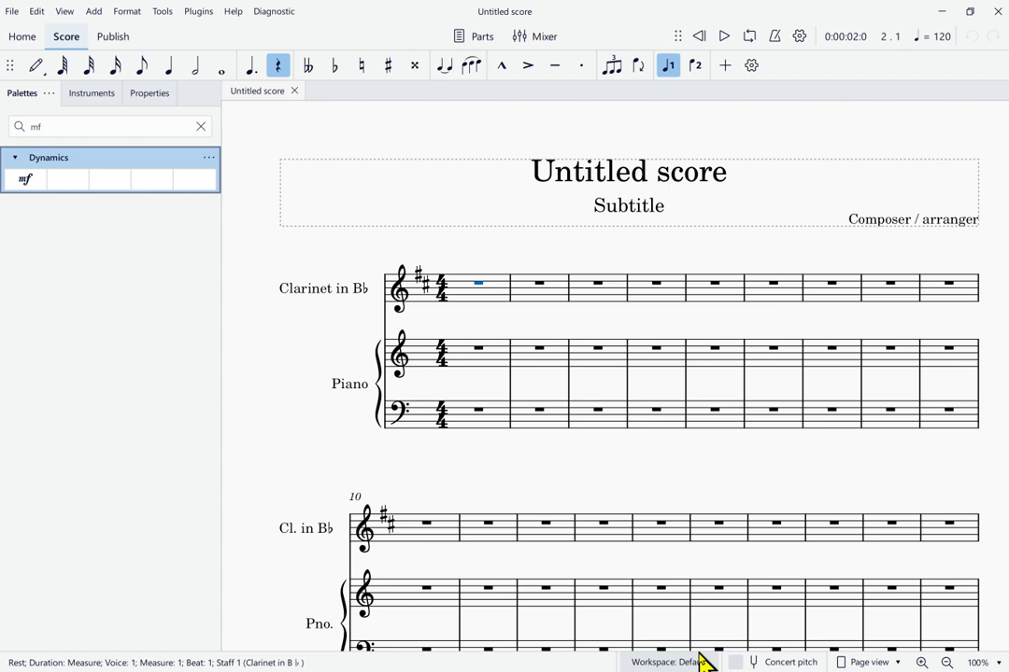
- Apply the mf dynamic from the Dynamics palette to the selected rest in the clarinet's first measure
key(Tab)
key(Tab)
key(Tab)
key(Tab)
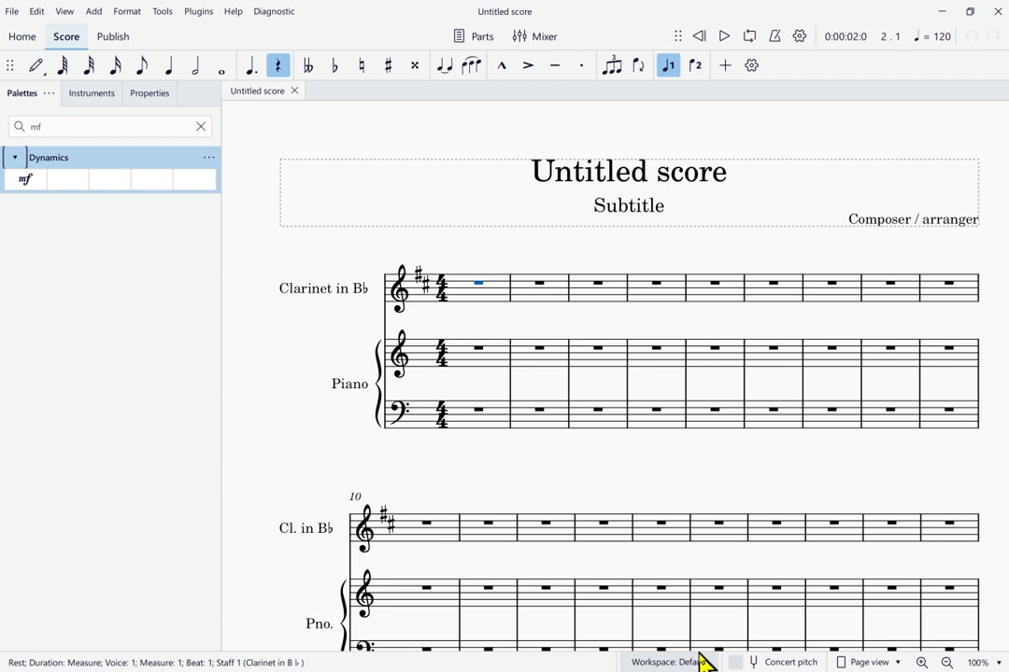
key(Tab)
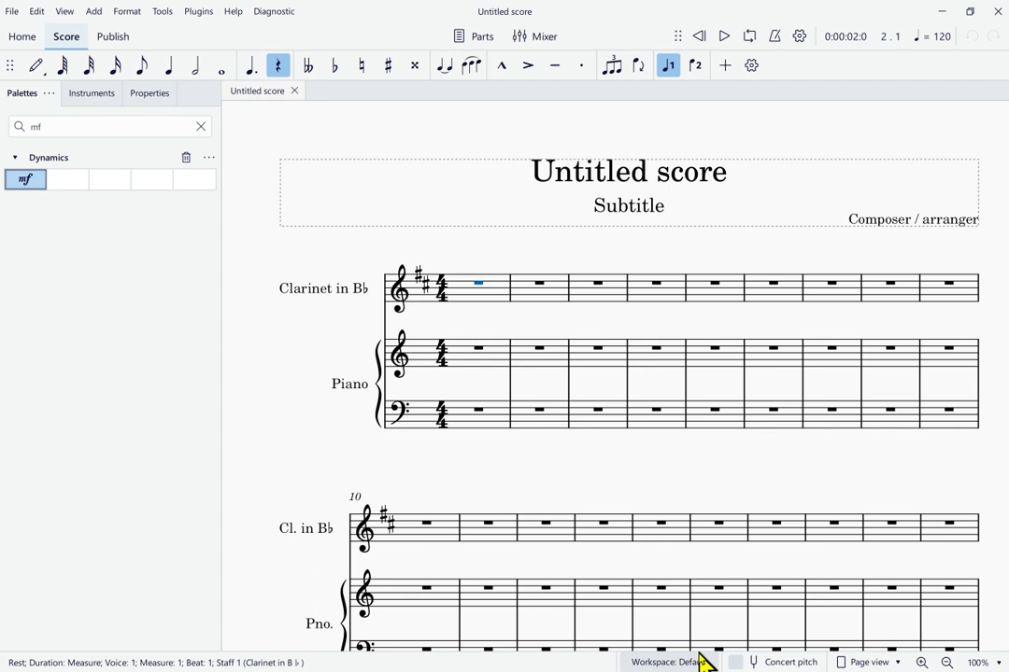
key(Return)
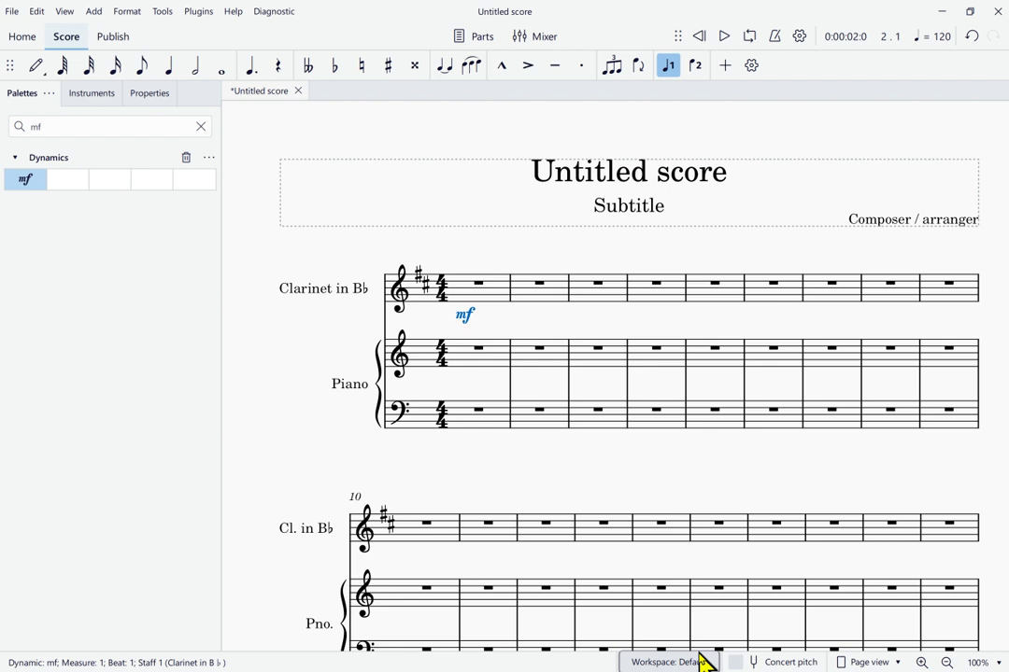
- Move the keyboard focus through the window controls to Palettes and on to the open score's document tab
key(Tab)
key(Tab)
key(Tab)
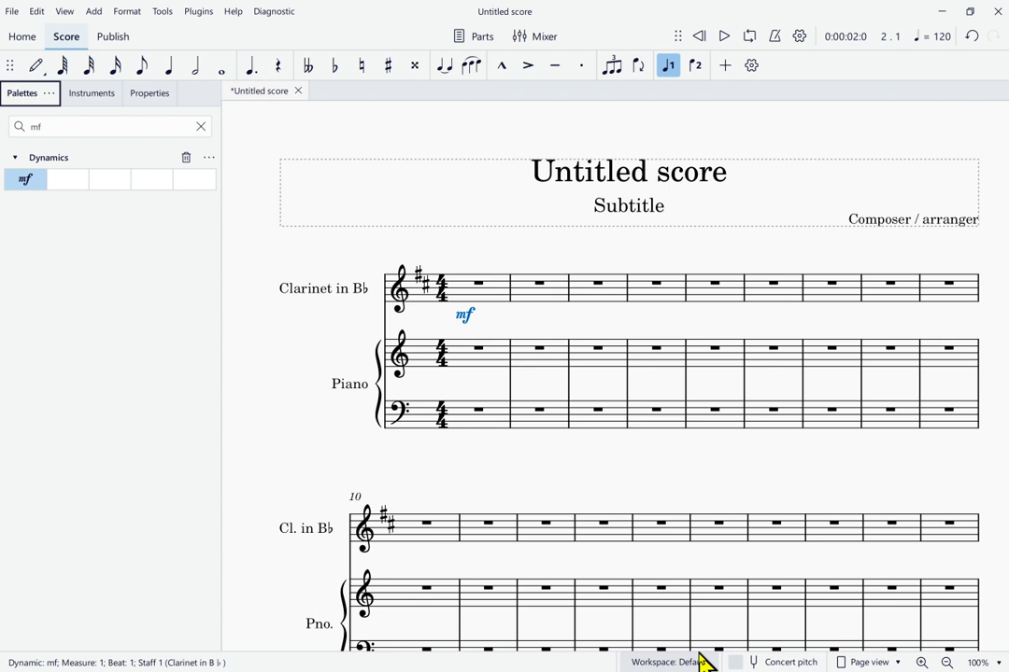
key(F6)
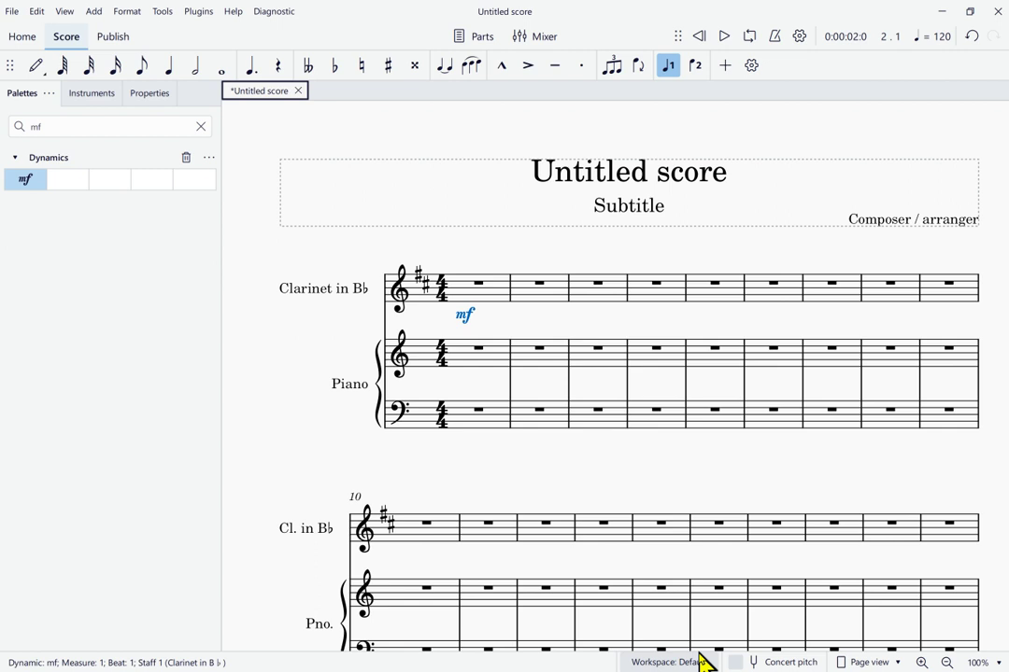
- Look at the File commands from New to Quit, and return the focus to the score's document tab without choosing one
key(alt+f)
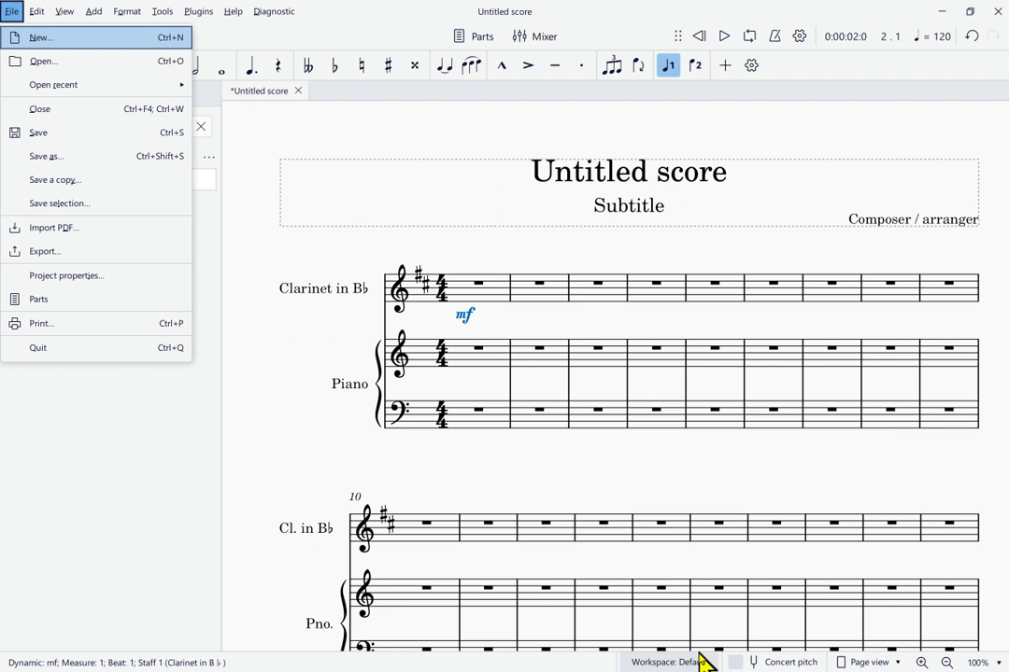
key(Up)
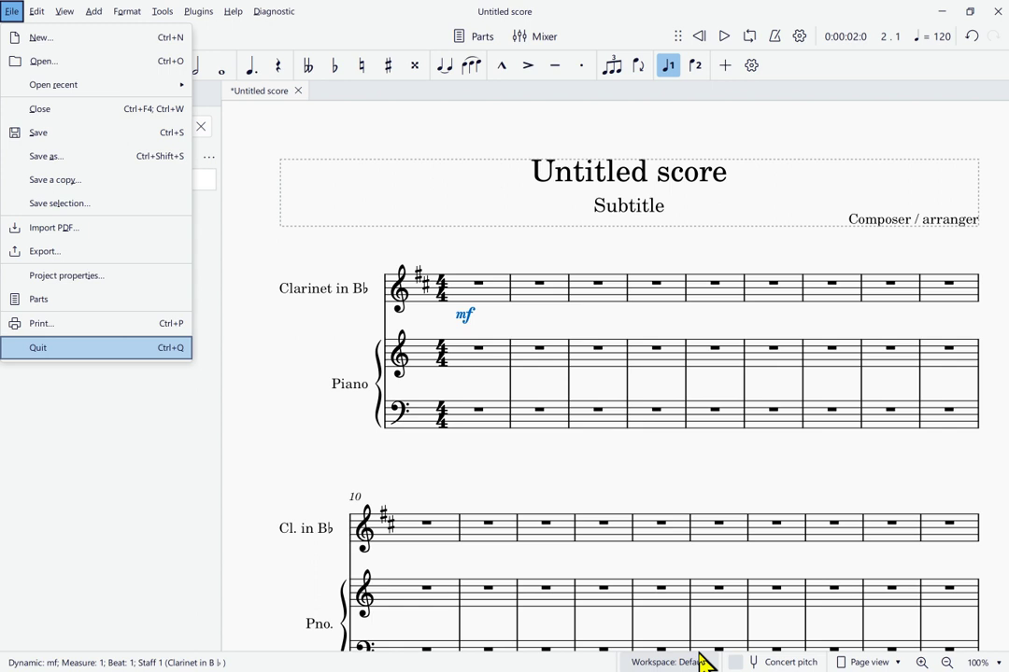
key(Escape)
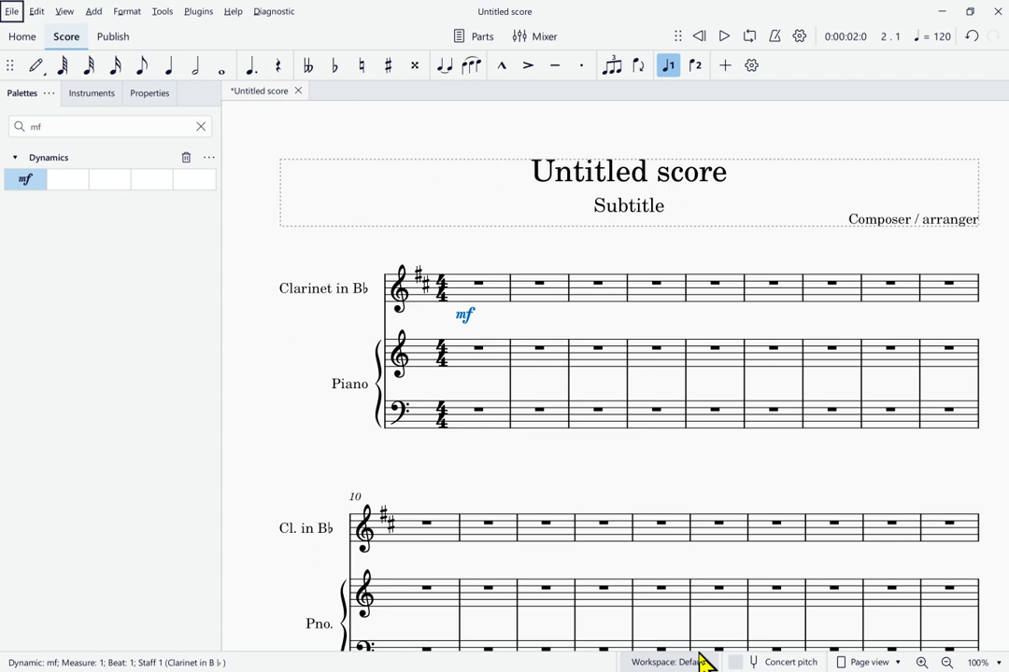
key(Right)
key(Escape)
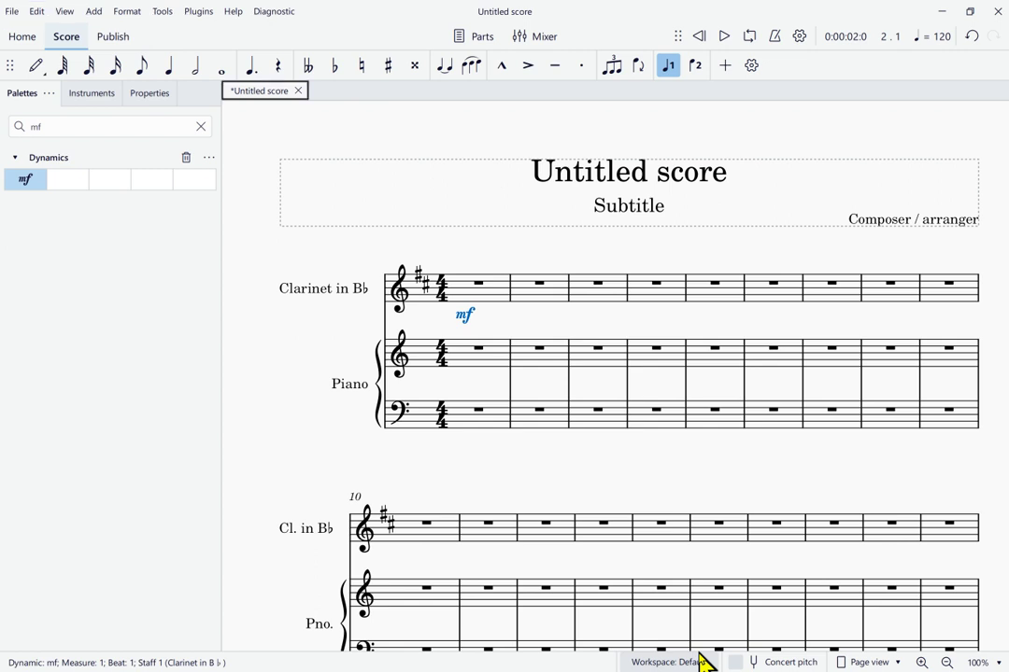
- Move the keyboard focus to Edit, and look at the File commands down to Open without choosing one
key(alt)
key(Right)
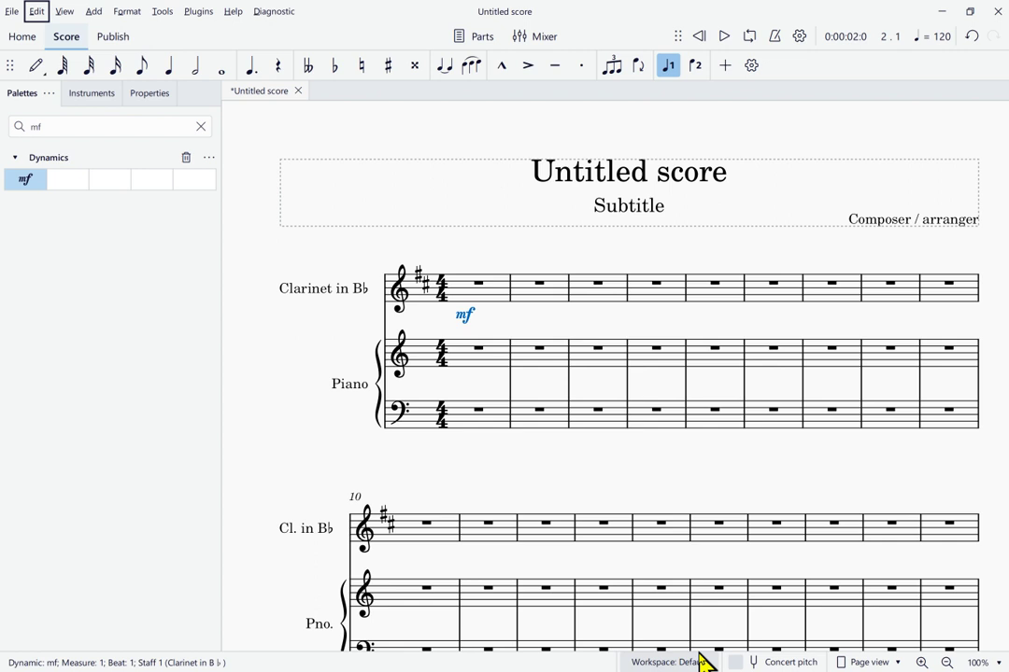
key(alt+f)
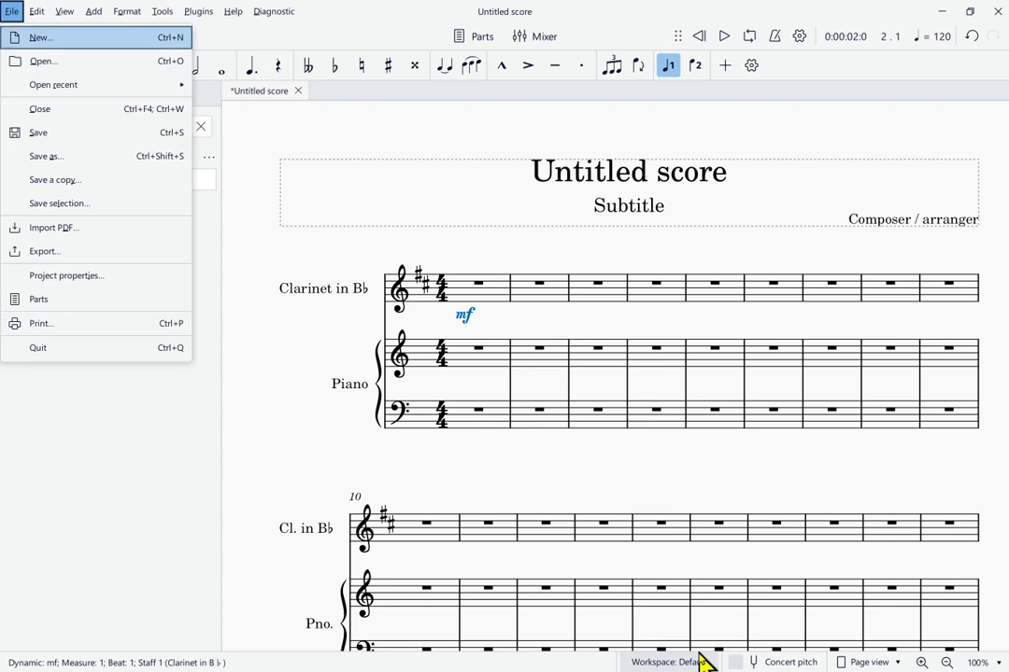
key(Down)
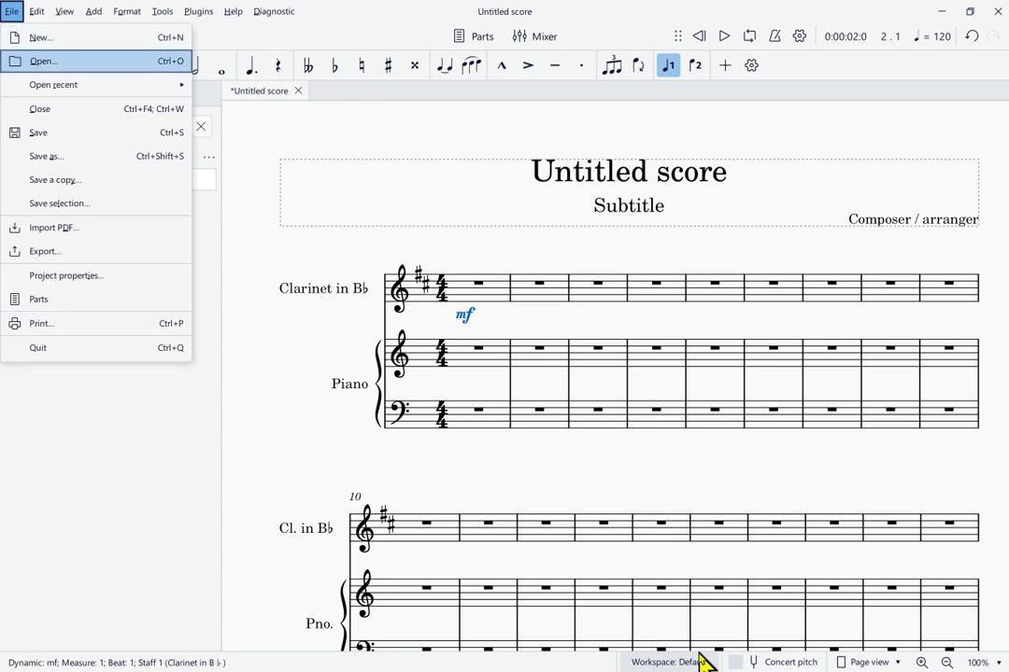
key(Escape)
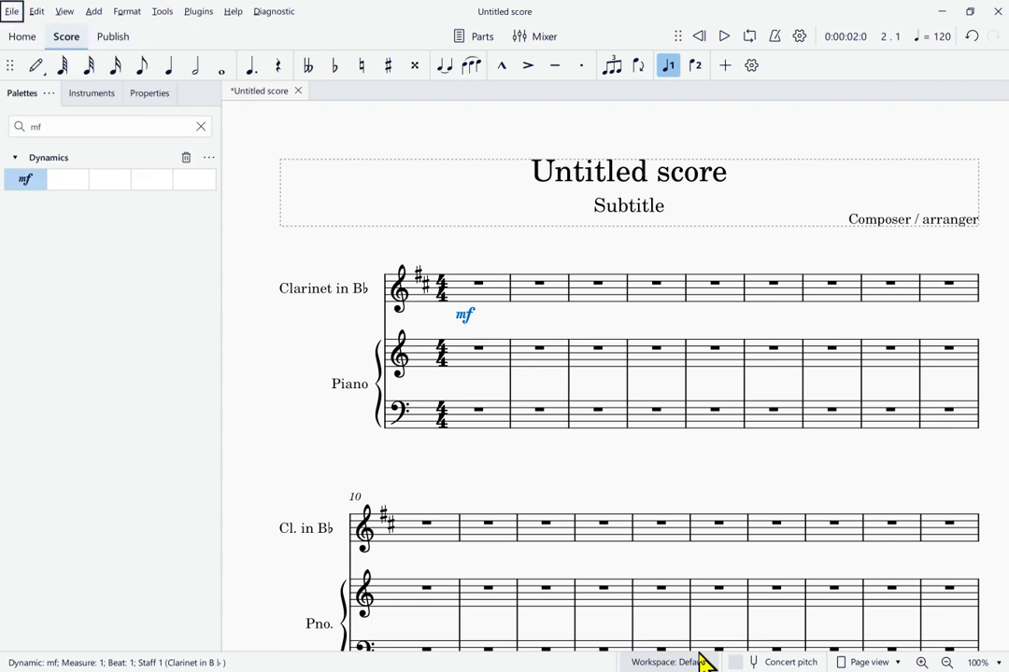